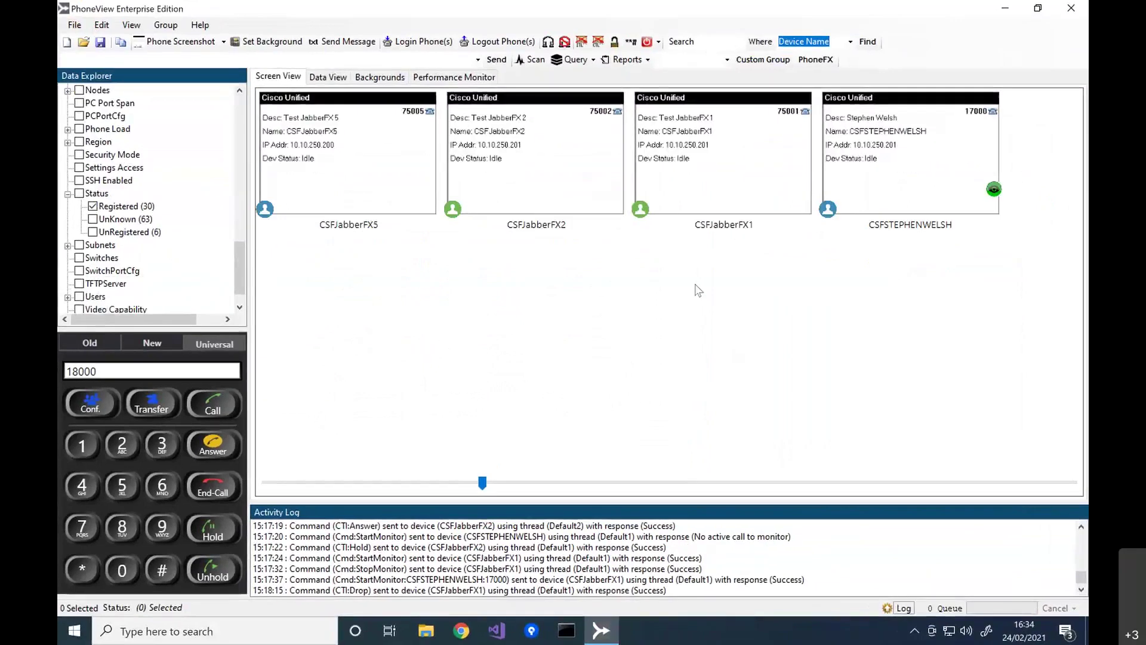
- Enlarge the phone previews slightly and expand the Agent State category in the Data Explorer
{"action": "left_click_drag", "start_coordinate": [491, 481], "coordinate": [508, 485]}
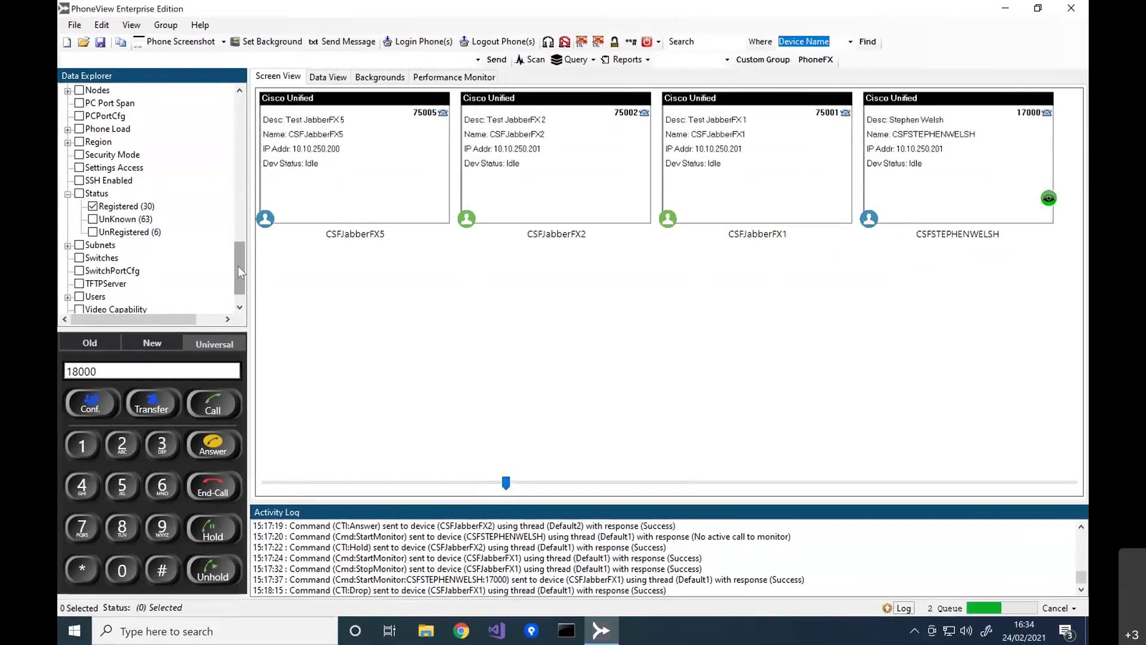
{"action": "left_click_drag", "start_coordinate": [238, 266], "coordinate": [243, 111]}
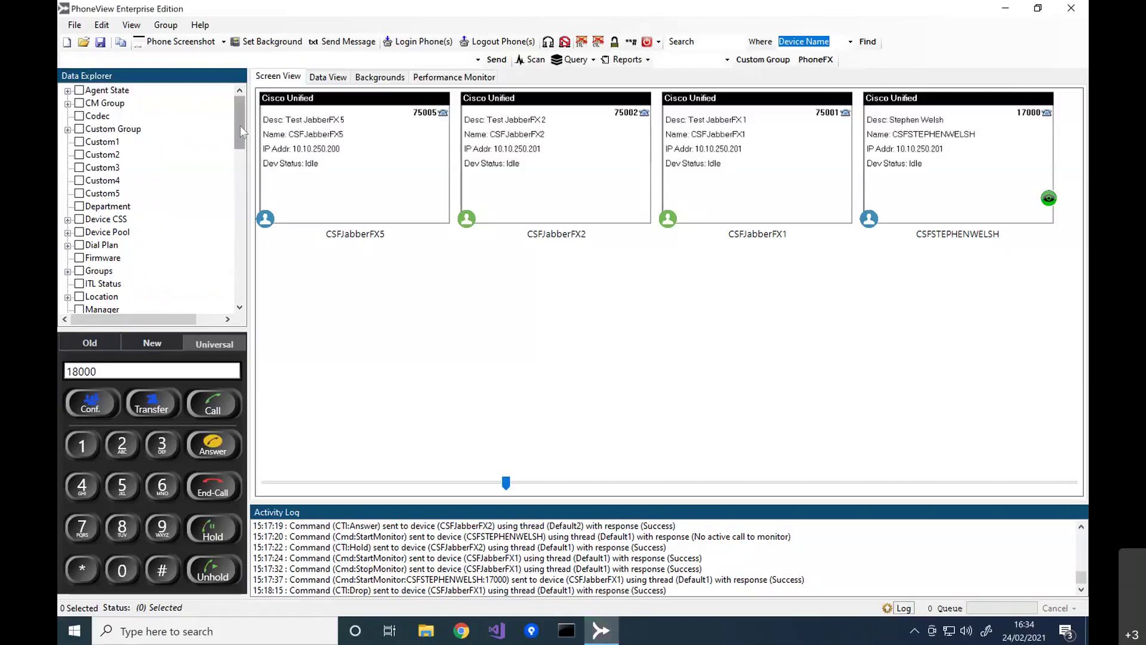
{"action": "left_click_drag", "start_coordinate": [241, 131], "coordinate": [258, 171]}
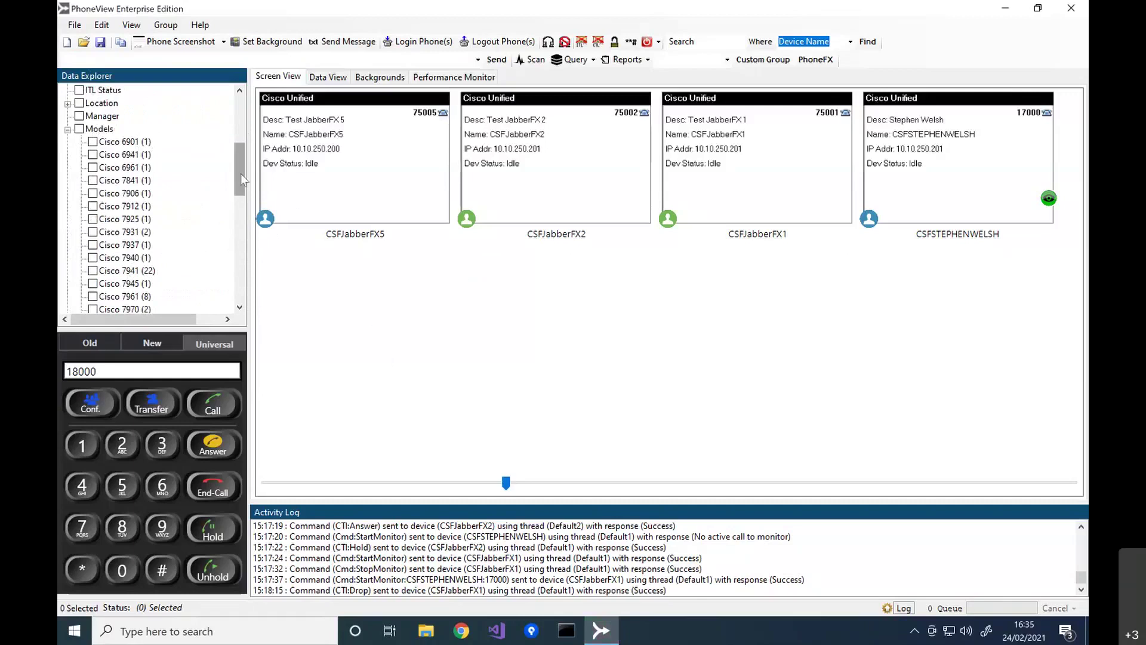
{"action": "left_click_drag", "start_coordinate": [241, 173], "coordinate": [237, 233]}
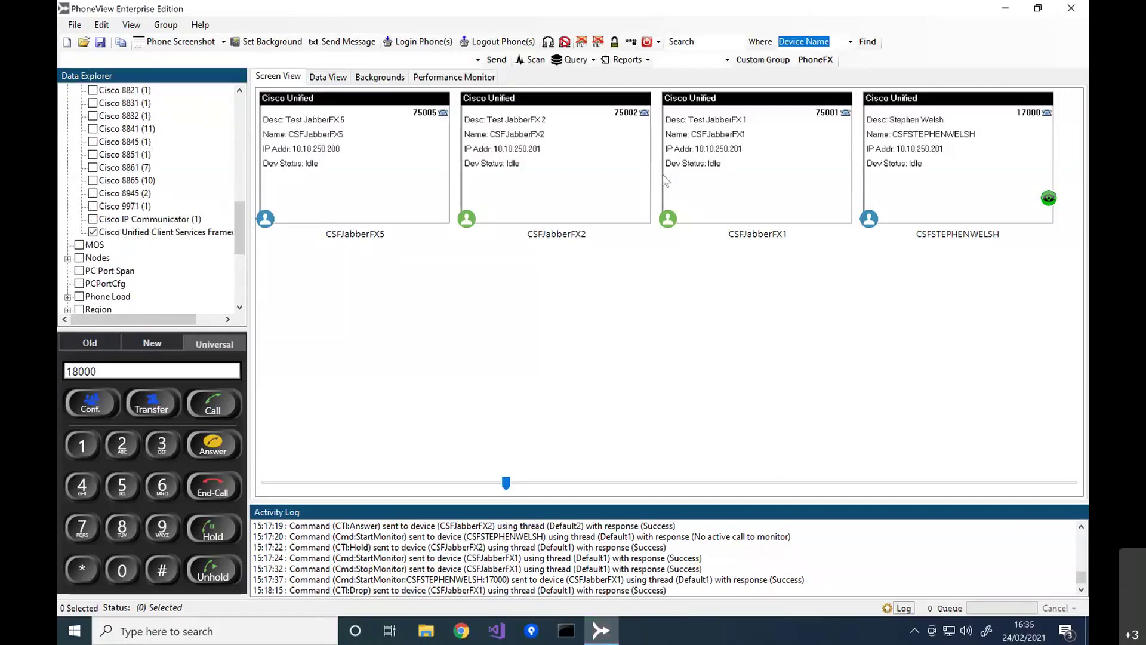
{"action": "left_click_drag", "start_coordinate": [241, 220], "coordinate": [238, 276]}
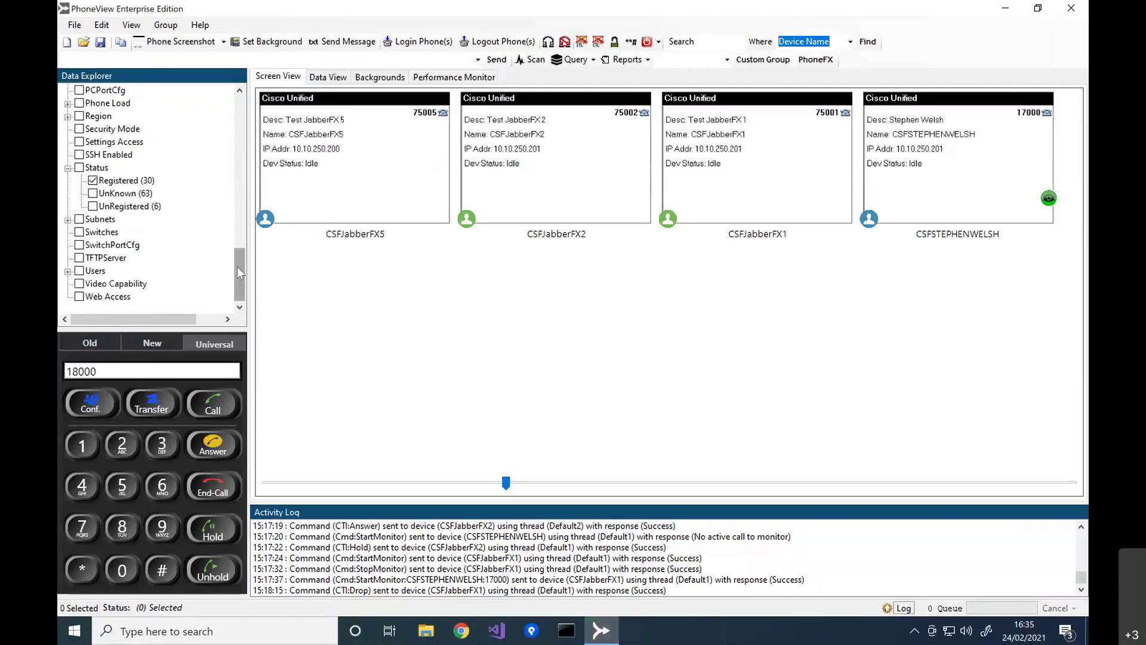
{"action": "left_click_drag", "start_coordinate": [237, 266], "coordinate": [238, 113]}
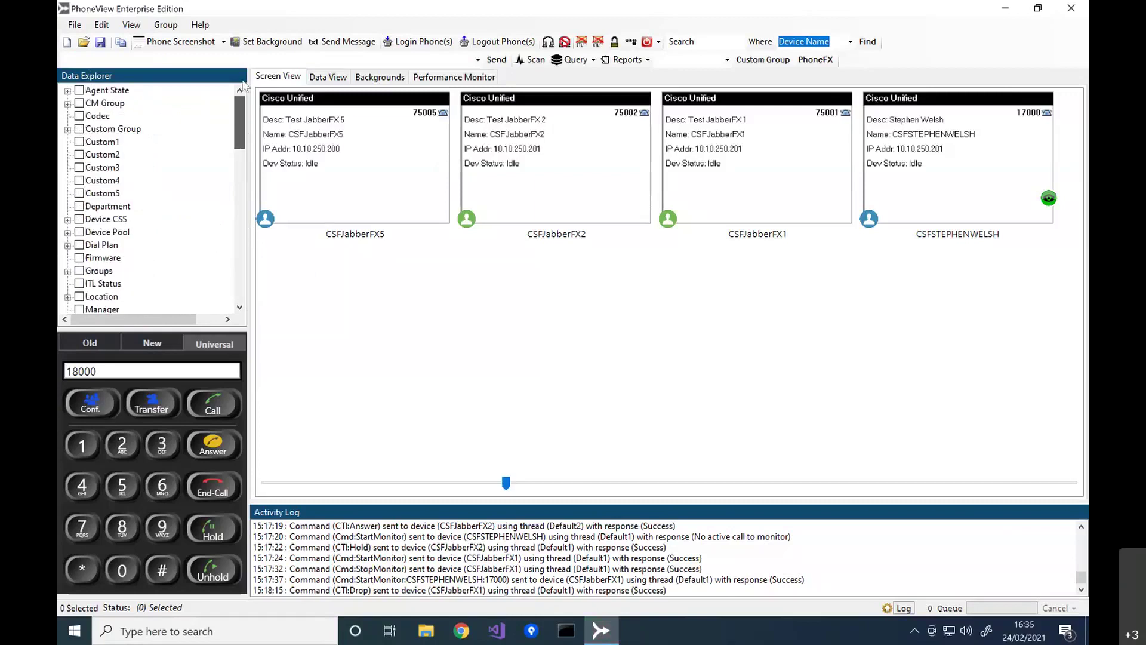
{"action": "left_click", "coordinate": [68, 91]}
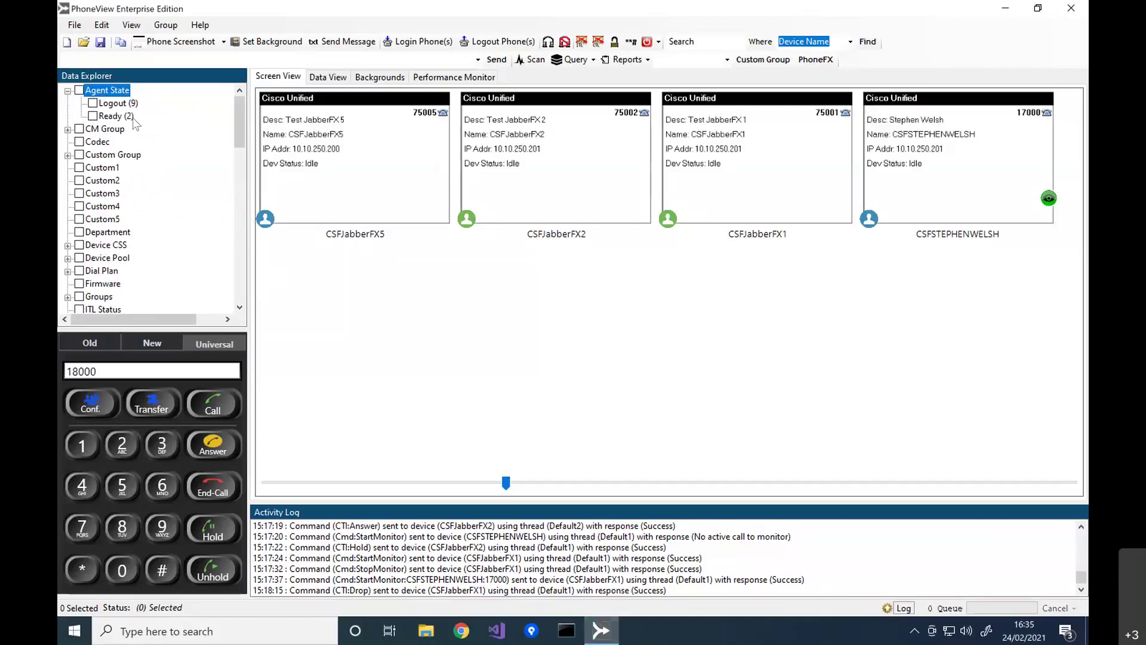
- Set the agent state of phone CSFJabberFX1 to NotReady
{"action": "right_click", "coordinate": [734, 134]}
{"action": "mouse_move", "coordinate": [776, 298]}
{"action": "left_click", "coordinate": [677, 289]}
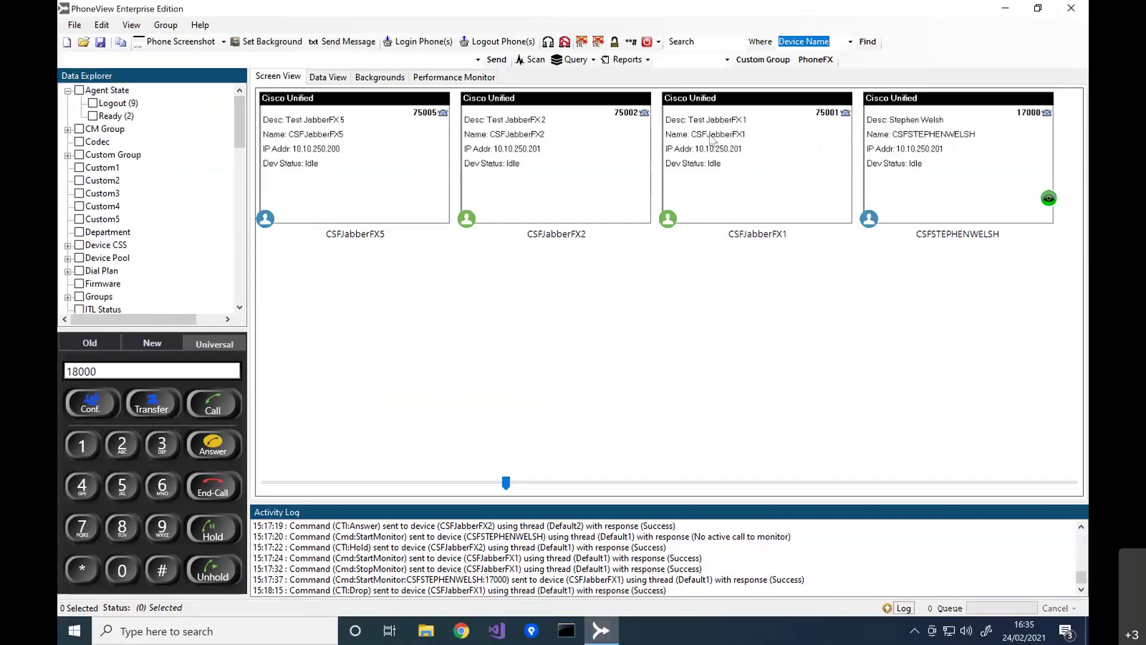
{"action": "left_click", "coordinate": [758, 147]}
{"action": "left_click", "coordinate": [731, 300]}
{"action": "right_click", "coordinate": [740, 167]}
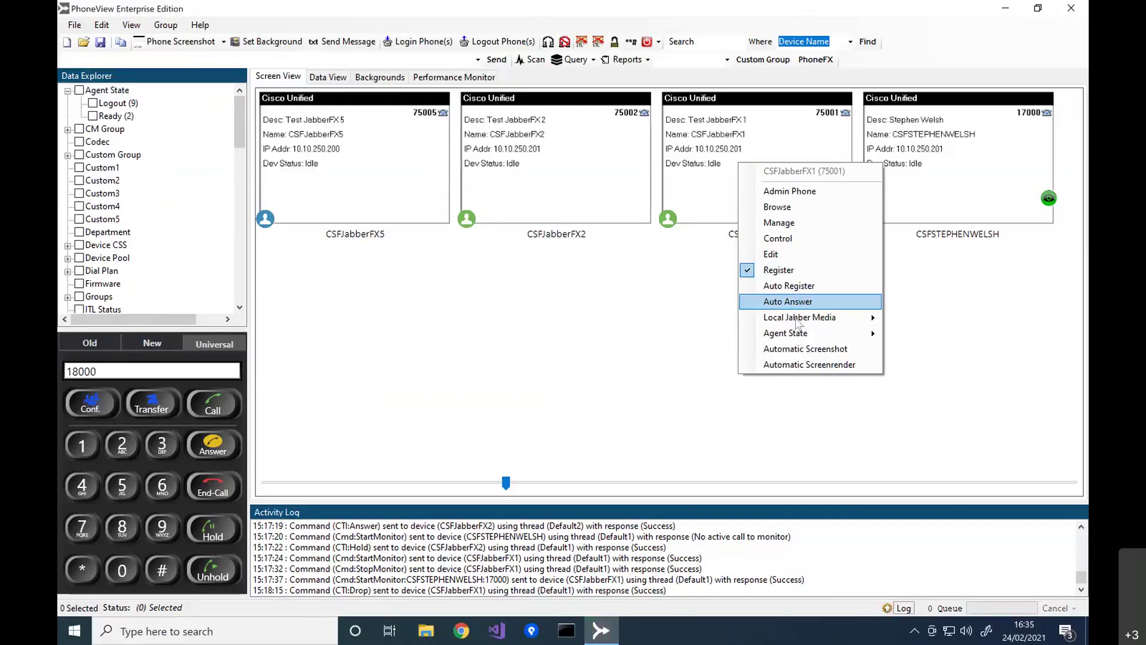
{"action": "mouse_move", "coordinate": [797, 337]}
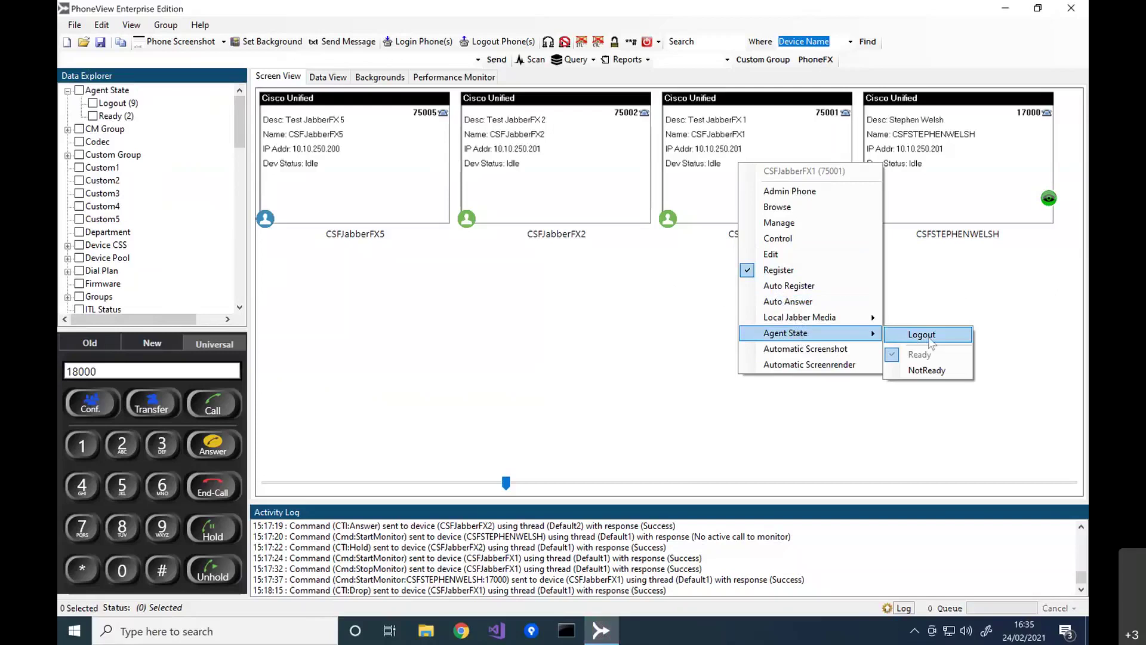
{"action": "left_click", "coordinate": [930, 374]}
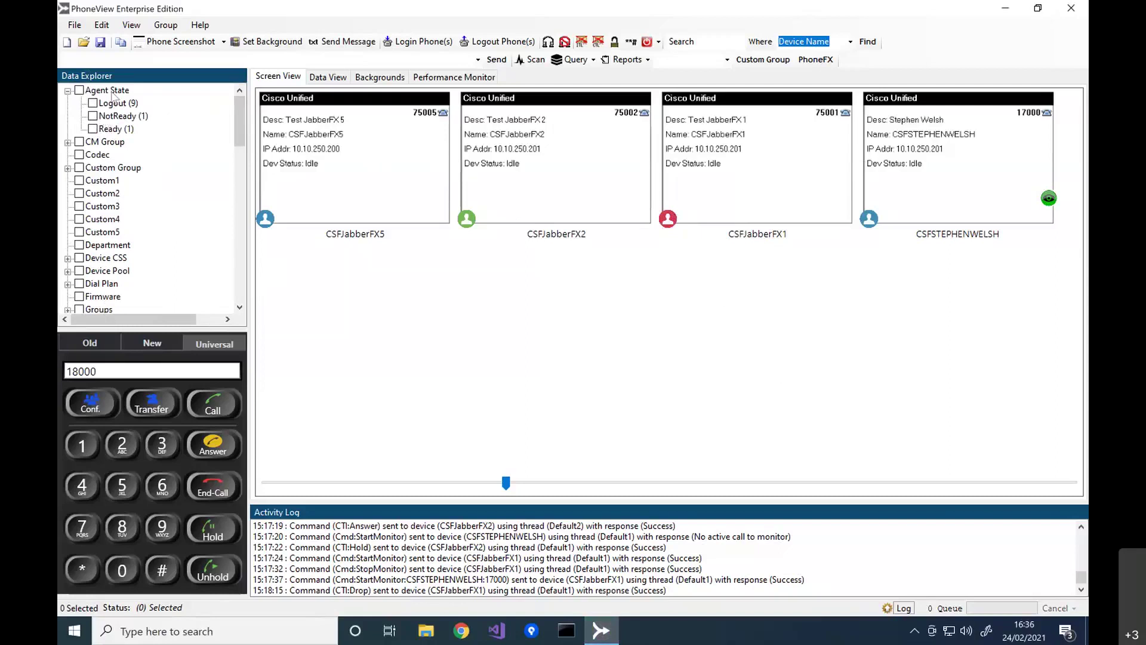
- Filter the phones by the NotReady agent state, clear that filter, and set the CSFJabberFX1 agent back to Ready
{"action": "left_click", "coordinate": [93, 116]}
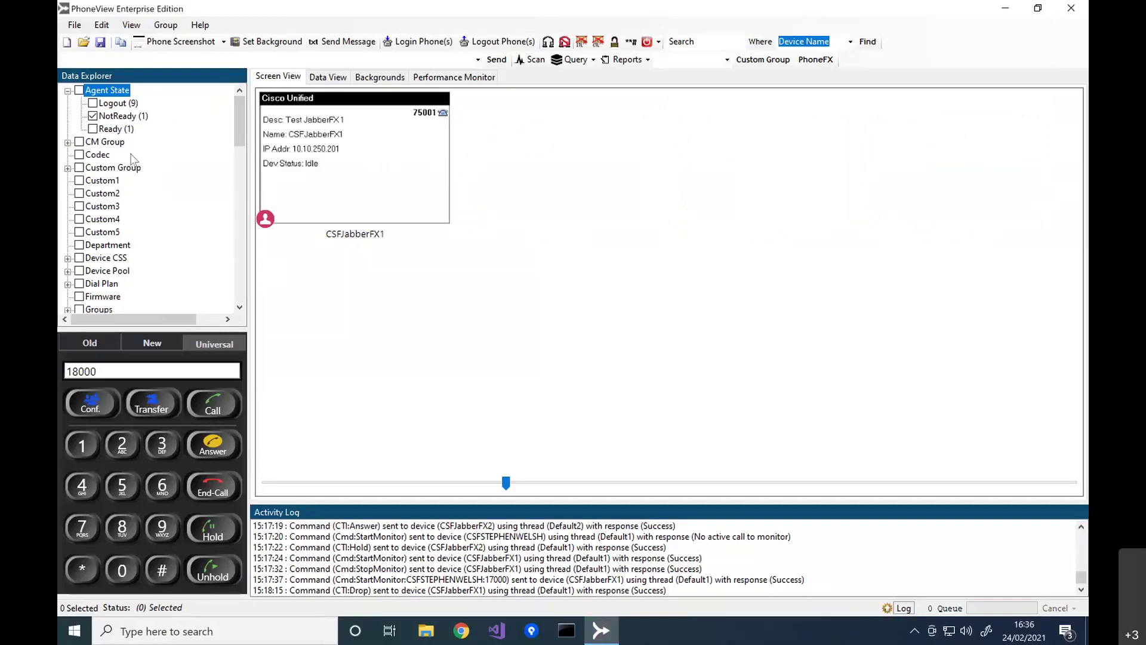
{"action": "left_click", "coordinate": [93, 116]}
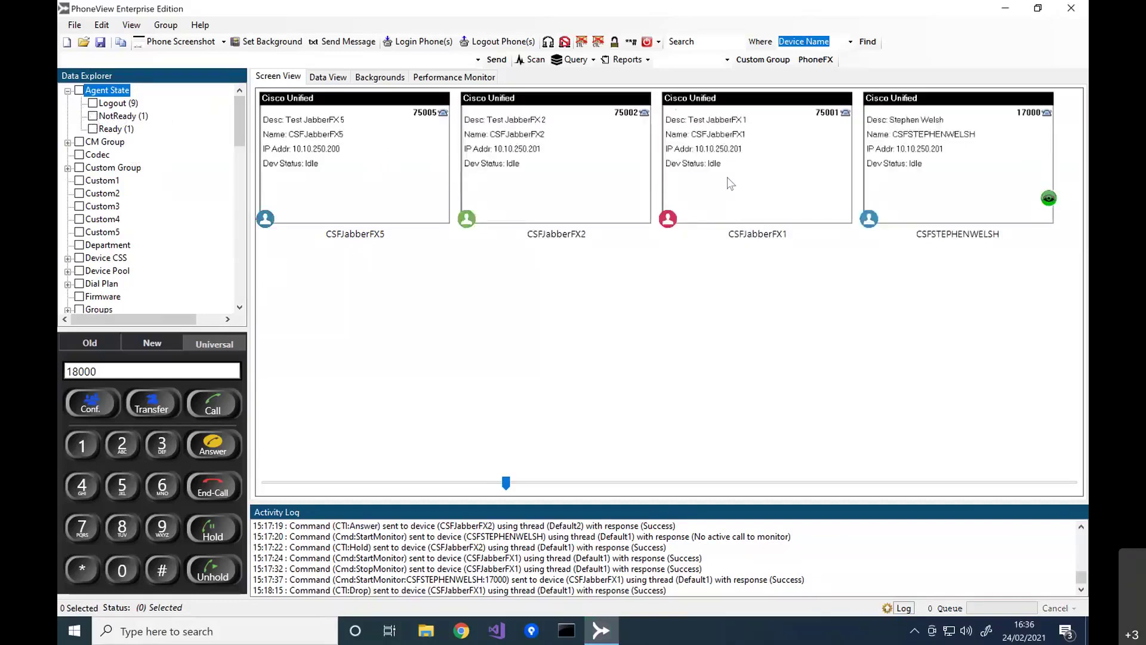
{"action": "right_click", "coordinate": [734, 161]}
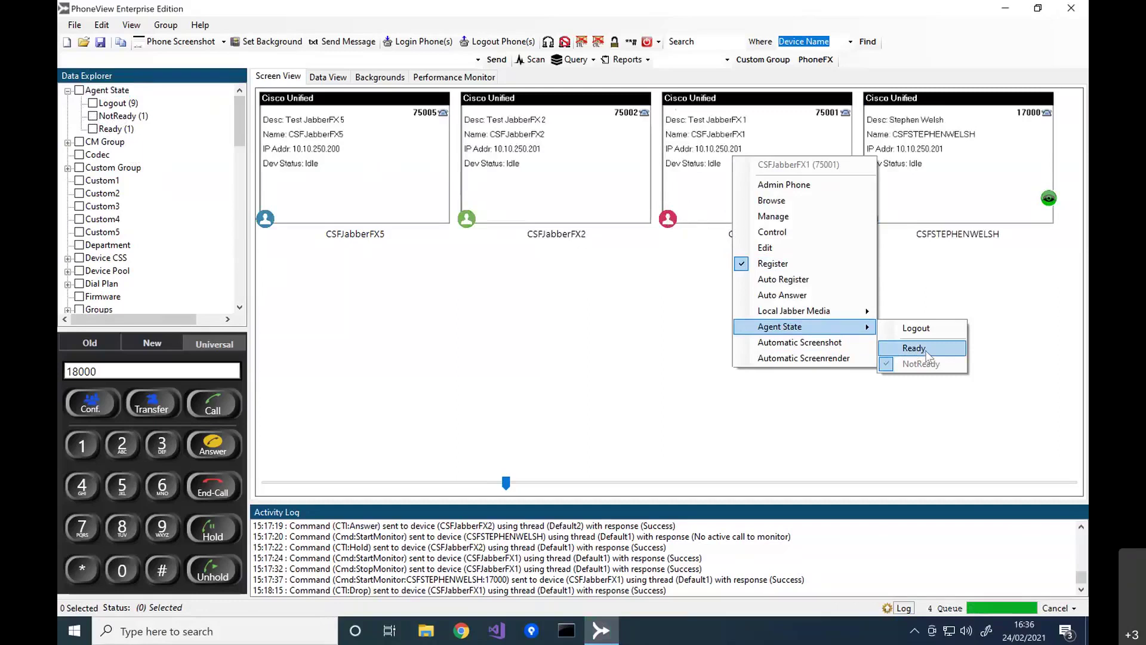
{"action": "left_click", "coordinate": [914, 348]}
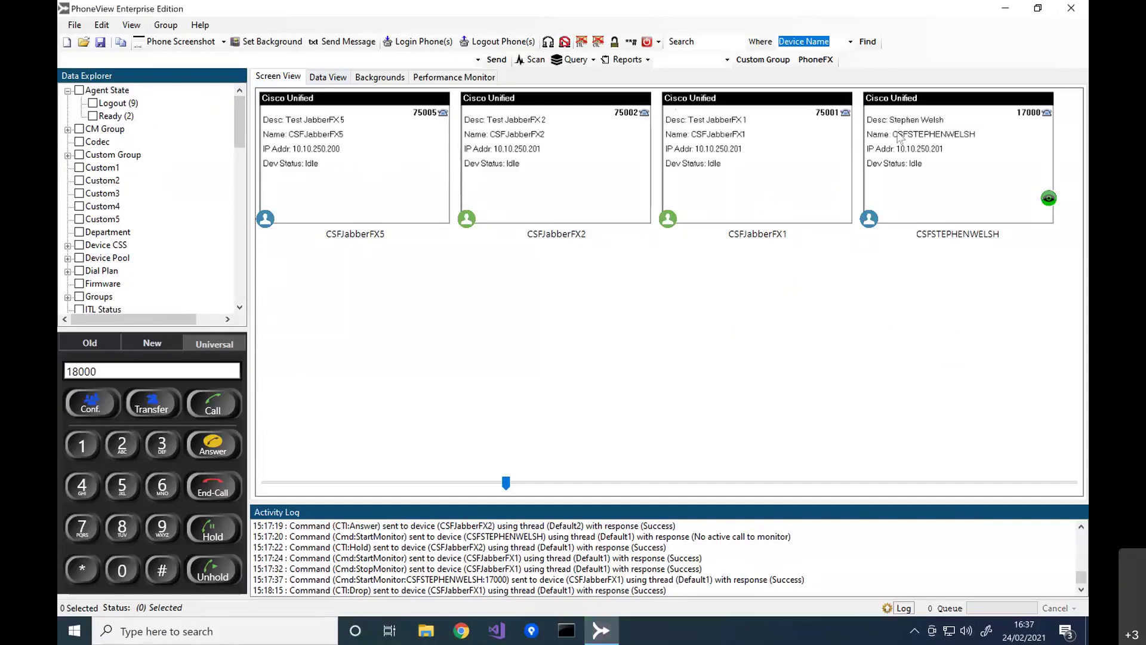
- Look at the available phone screenshot options without changing them
{"action": "left_click", "coordinate": [224, 42]}
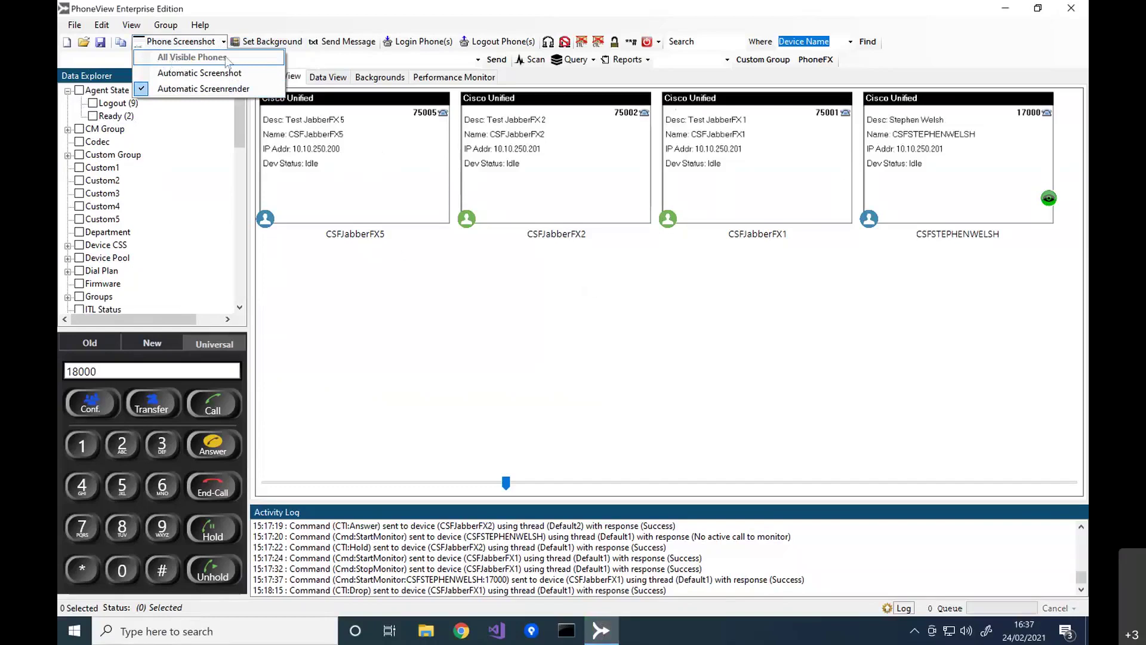
{"action": "left_click", "coordinate": [442, 296]}
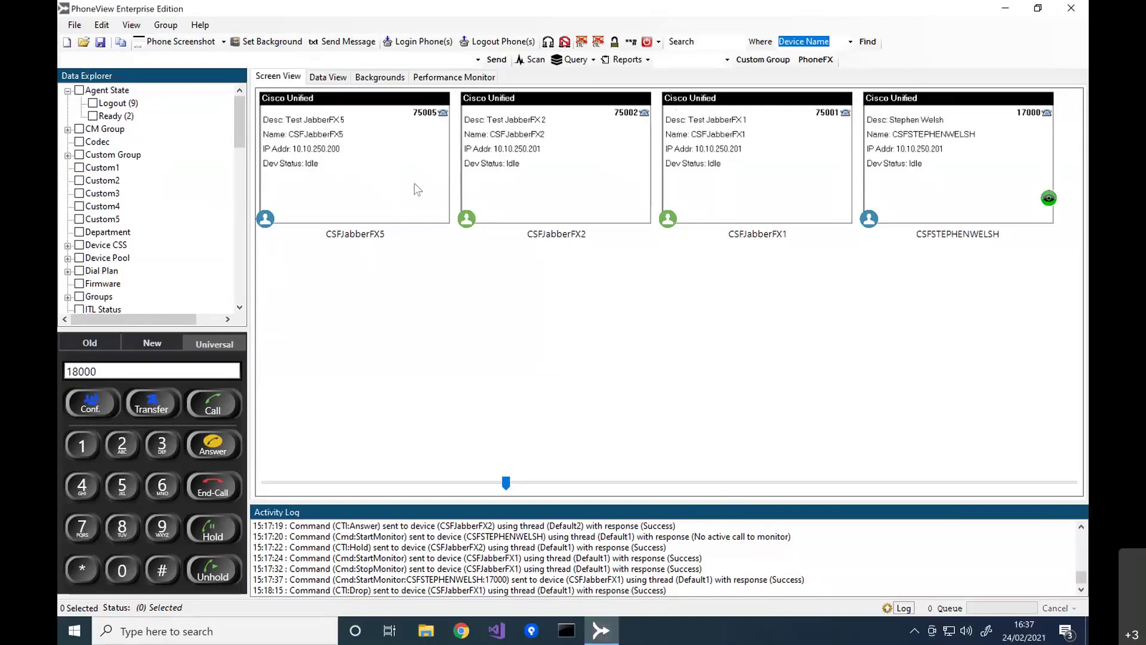
- Place a call from phone CSFJabberFX5 to the number already entered in the dial pad, and end the call
{"action": "left_click", "coordinate": [391, 160]}
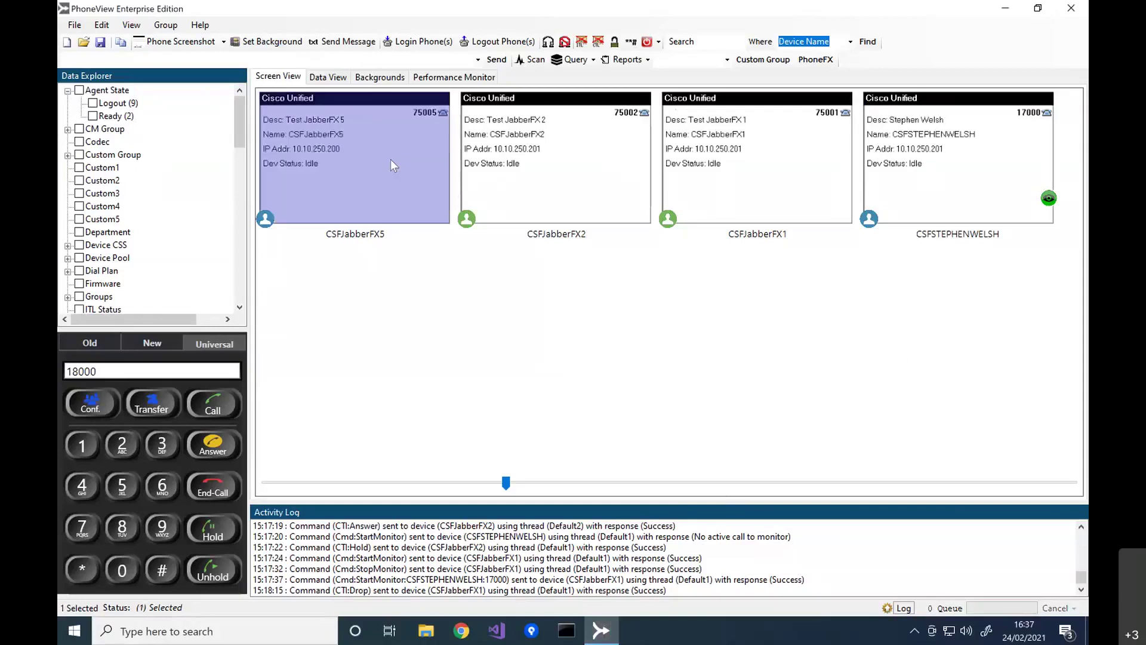
{"action": "left_click", "coordinate": [215, 411]}
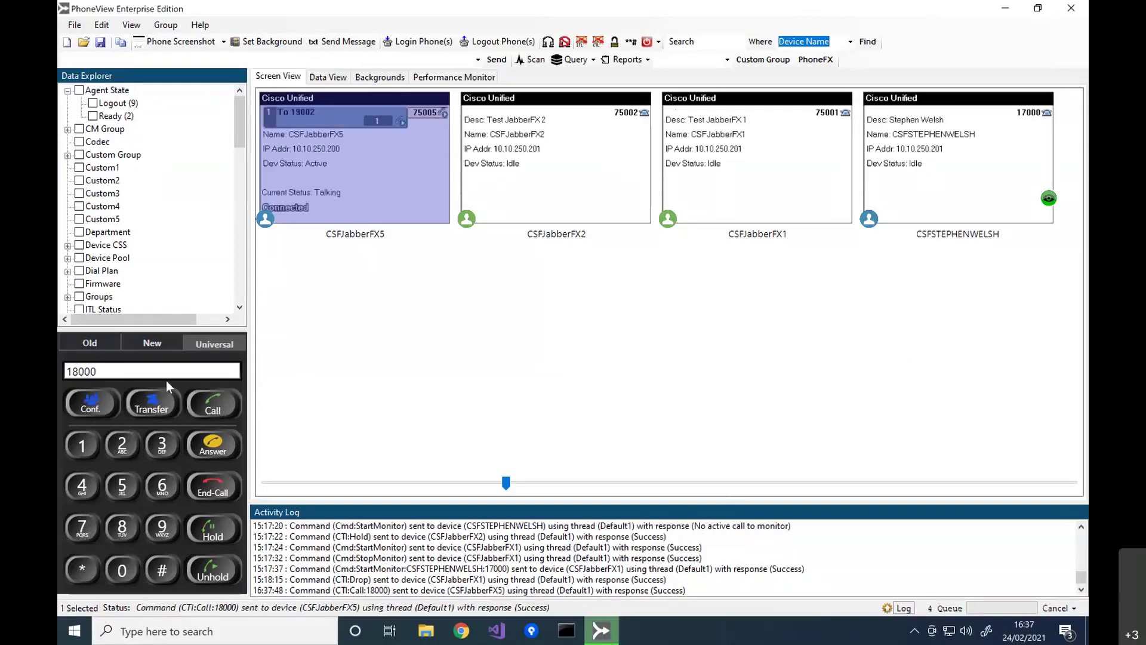
{"action": "left_click", "coordinate": [215, 491]}
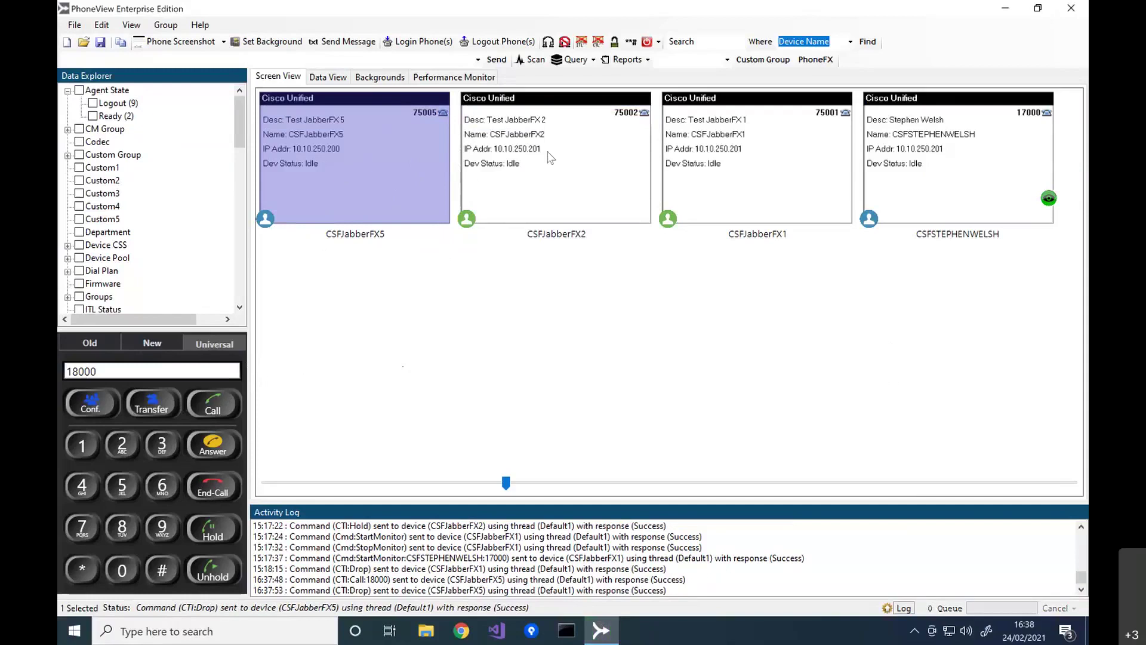
- Examine the filtered phones as a data table, up to the Agent Id, IPCC Extension and Agent State columns
{"action": "left_click", "coordinate": [327, 80]}
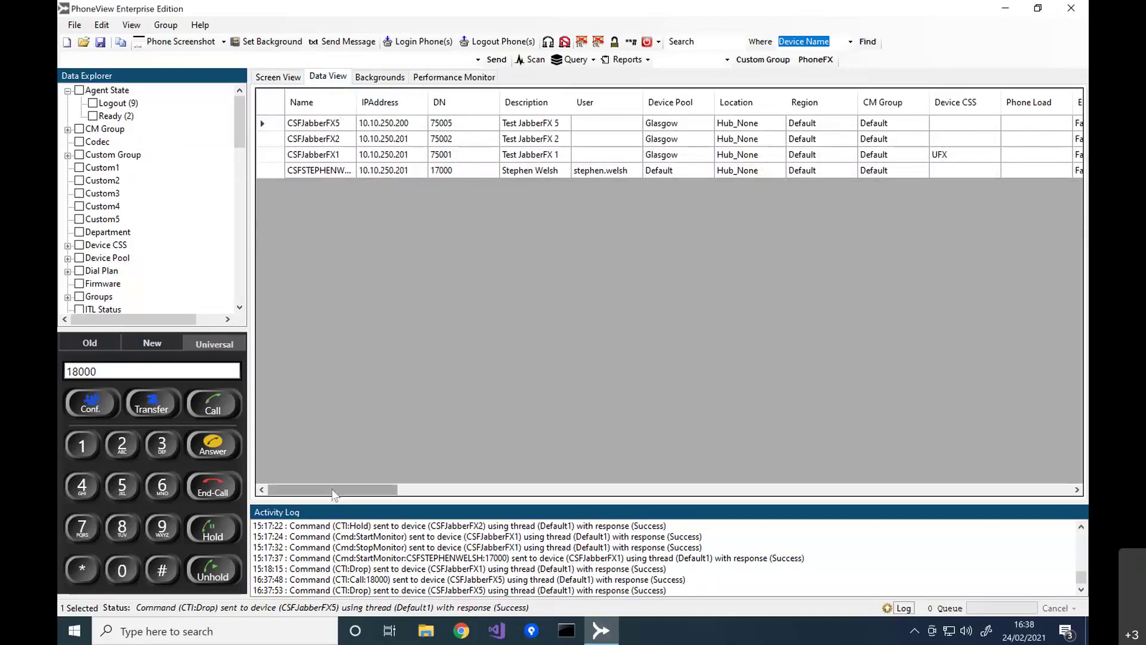
{"action": "left_click_drag", "start_coordinate": [334, 494], "coordinate": [529, 495]}
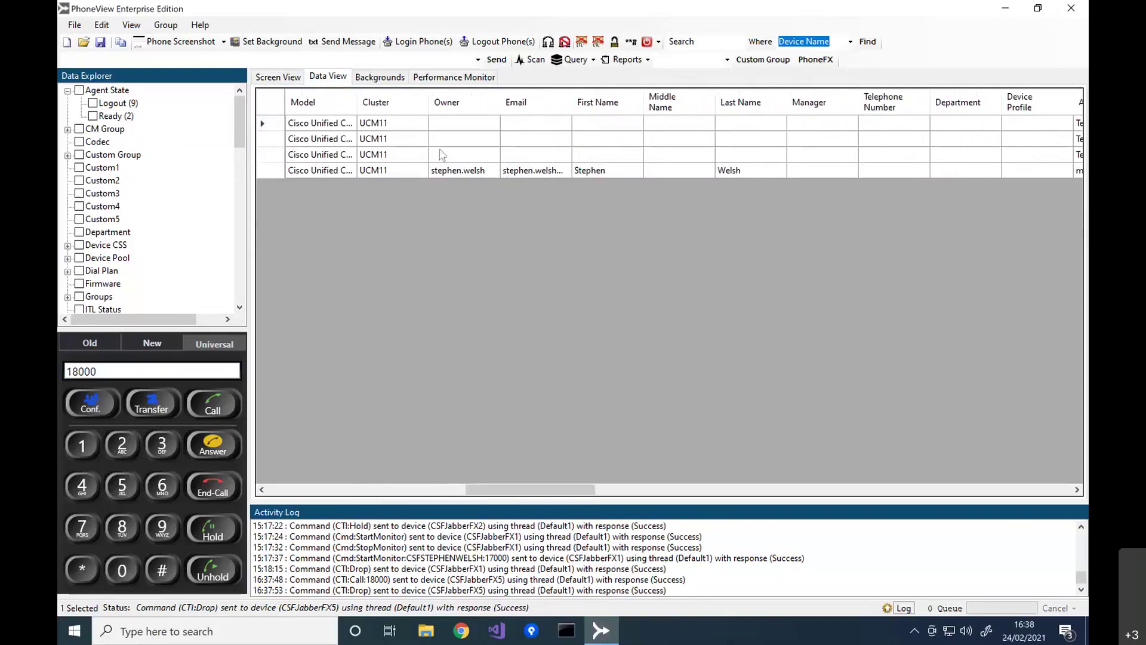
{"action": "left_click_drag", "start_coordinate": [550, 489], "coordinate": [612, 495]}
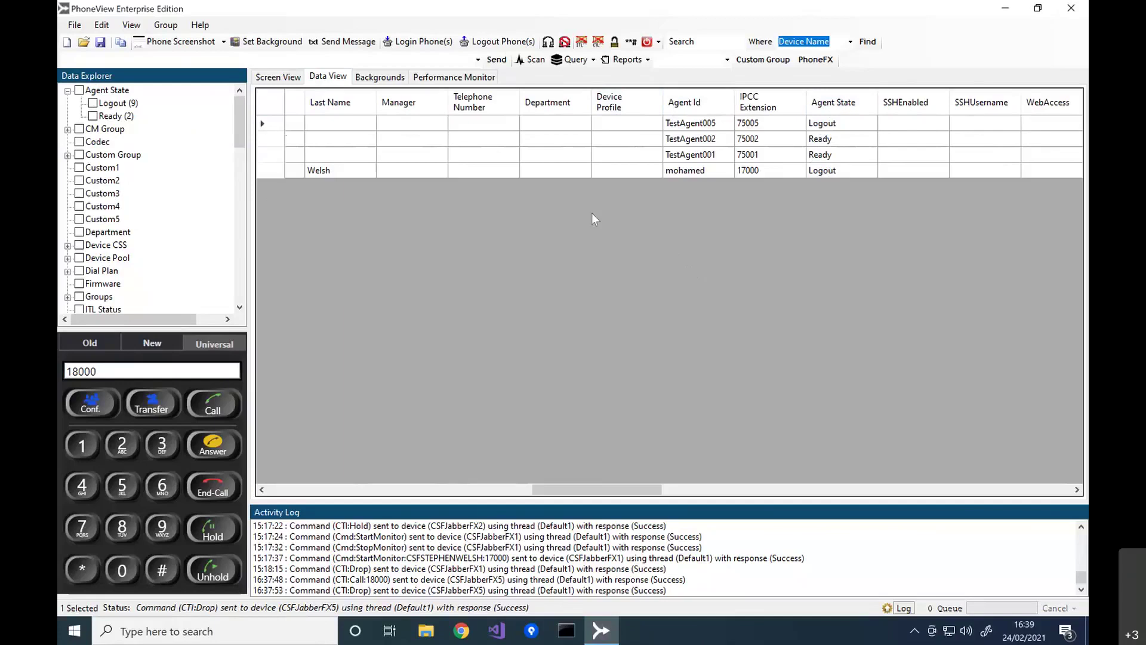
- Check the export options for the filtered records without exporting, and return to the phones' screen view
{"action": "left_click", "coordinate": [75, 24]}
{"action": "mouse_move", "coordinate": [137, 149]}
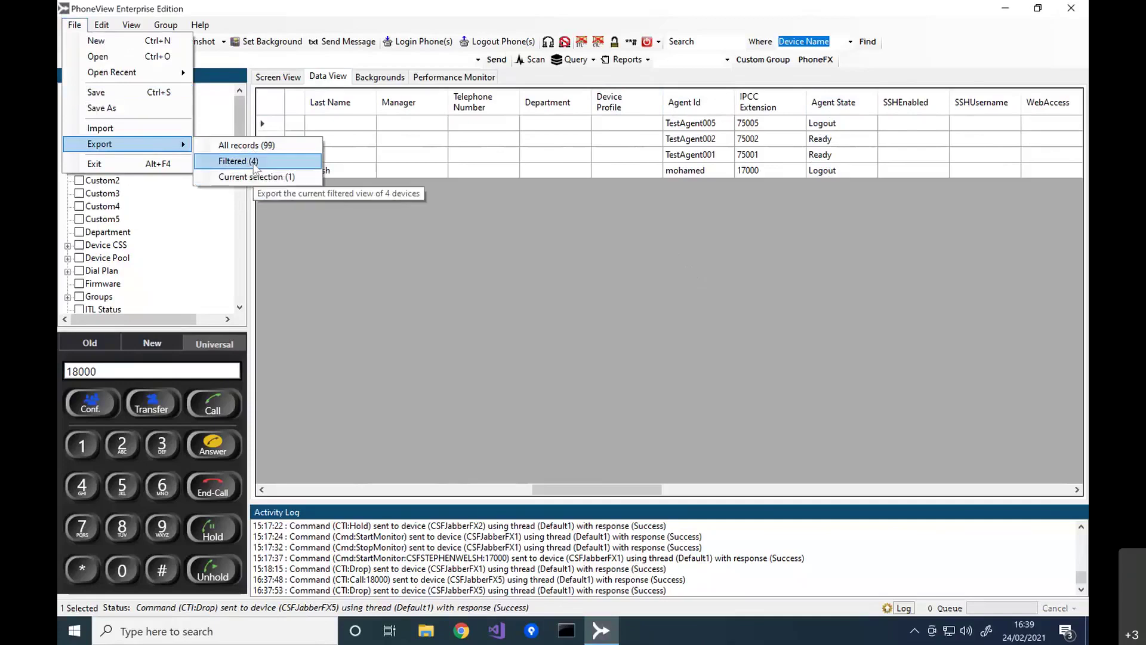
{"action": "left_click", "coordinate": [445, 275]}
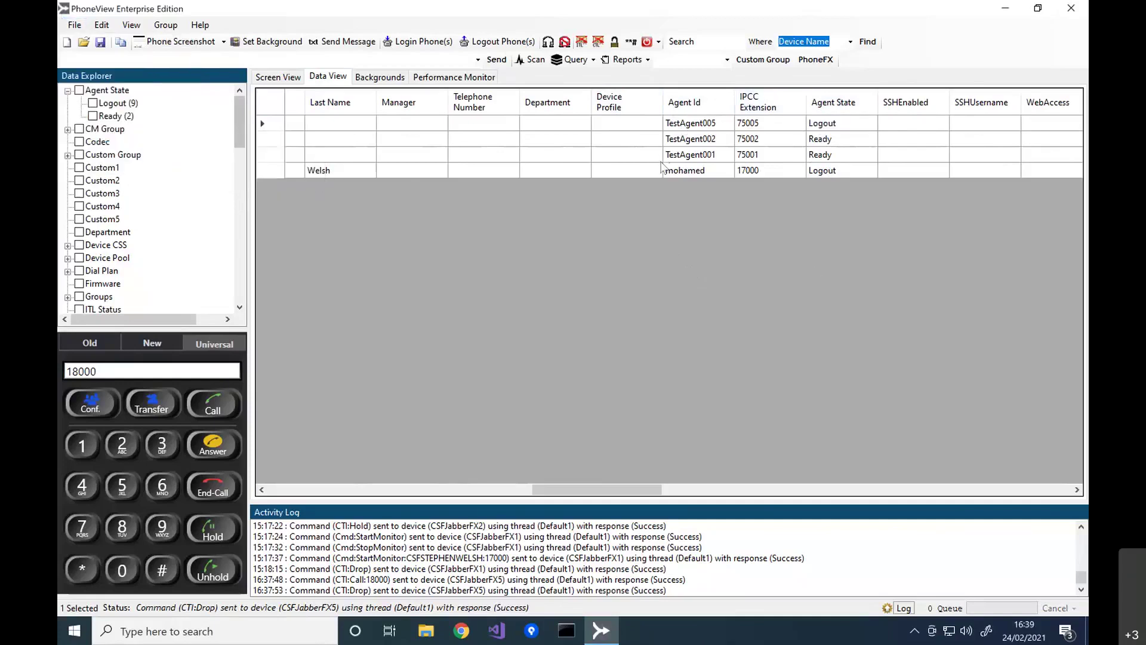
{"action": "left_click", "coordinate": [284, 81]}
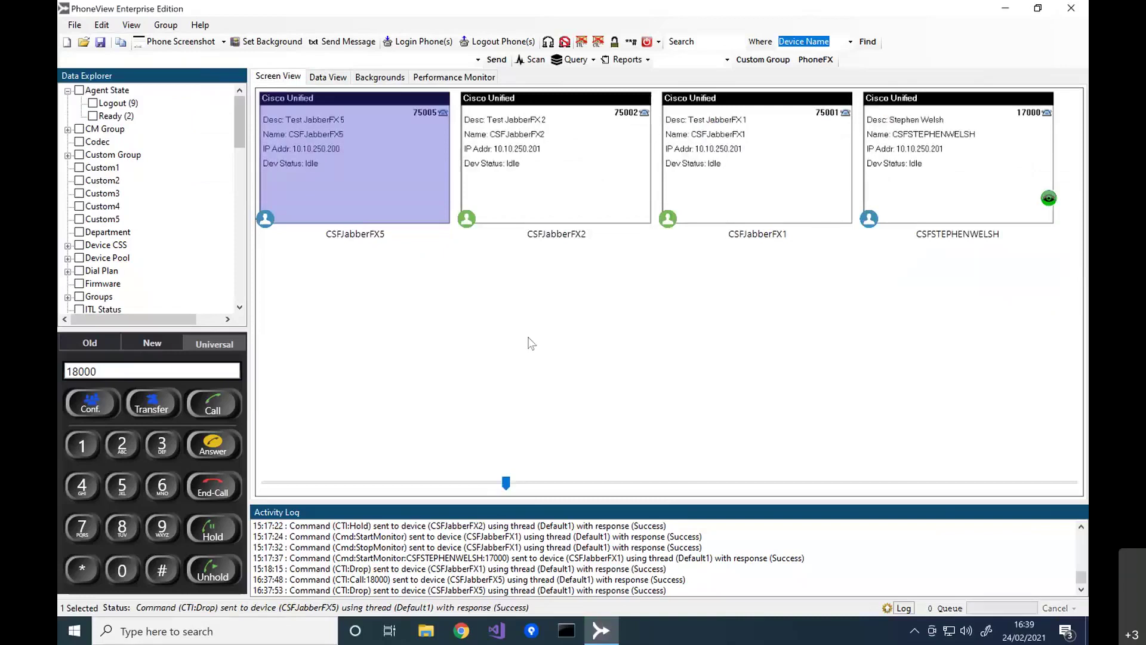
{"action": "left_click", "coordinate": [444, 286]}
{"action": "left_click", "coordinate": [971, 179]}
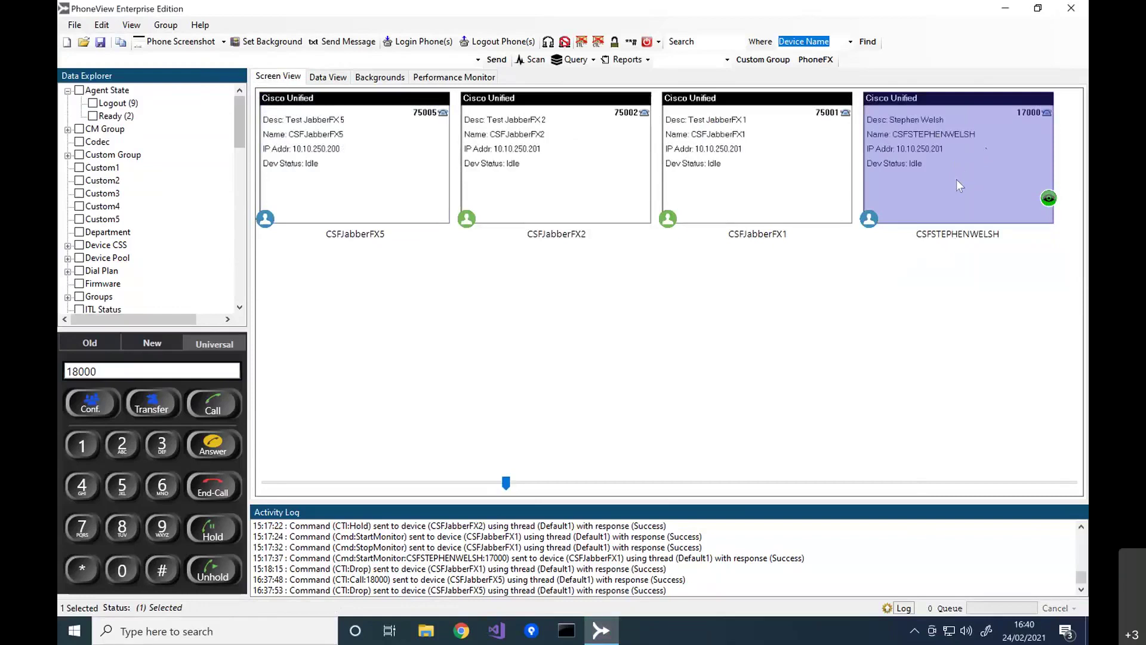
{"action": "left_click", "coordinate": [355, 174]}
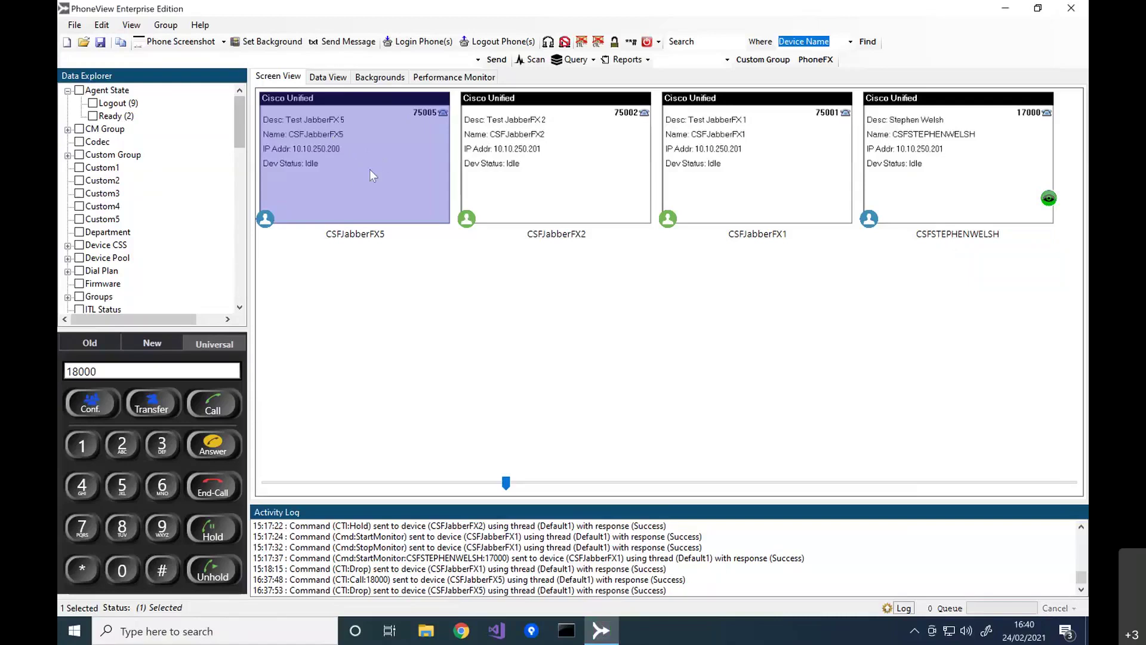
{"action": "left_click_drag", "start_coordinate": [615, 260], "coordinate": [710, 203]}
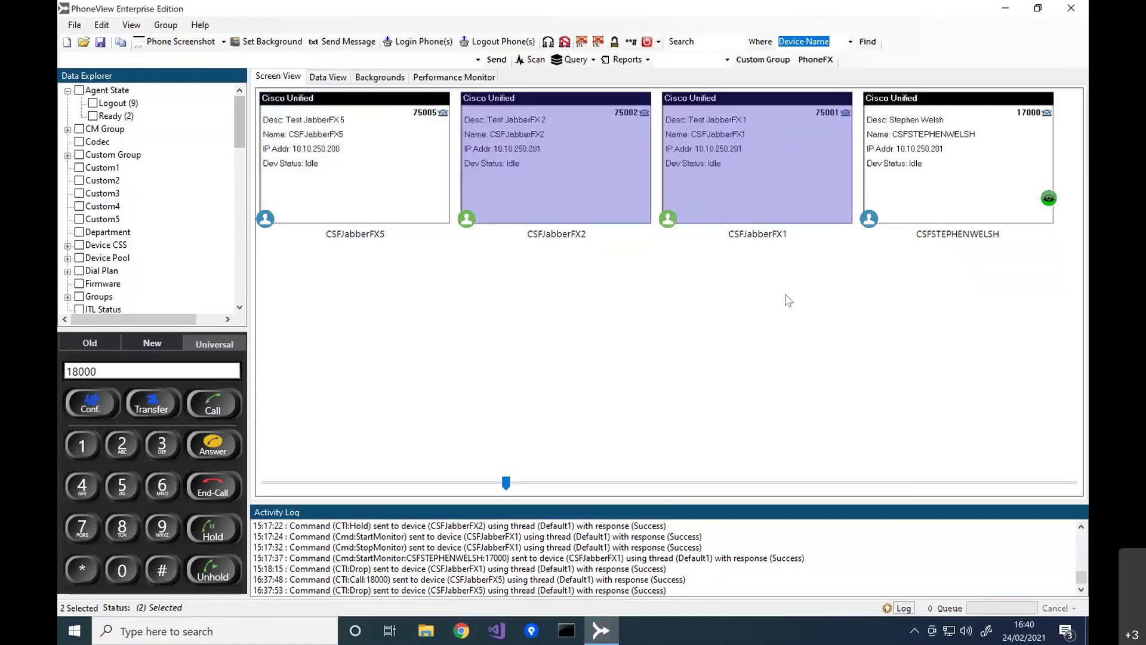
{"action": "left_click_drag", "start_coordinate": [1057, 290], "coordinate": [588, 197]}
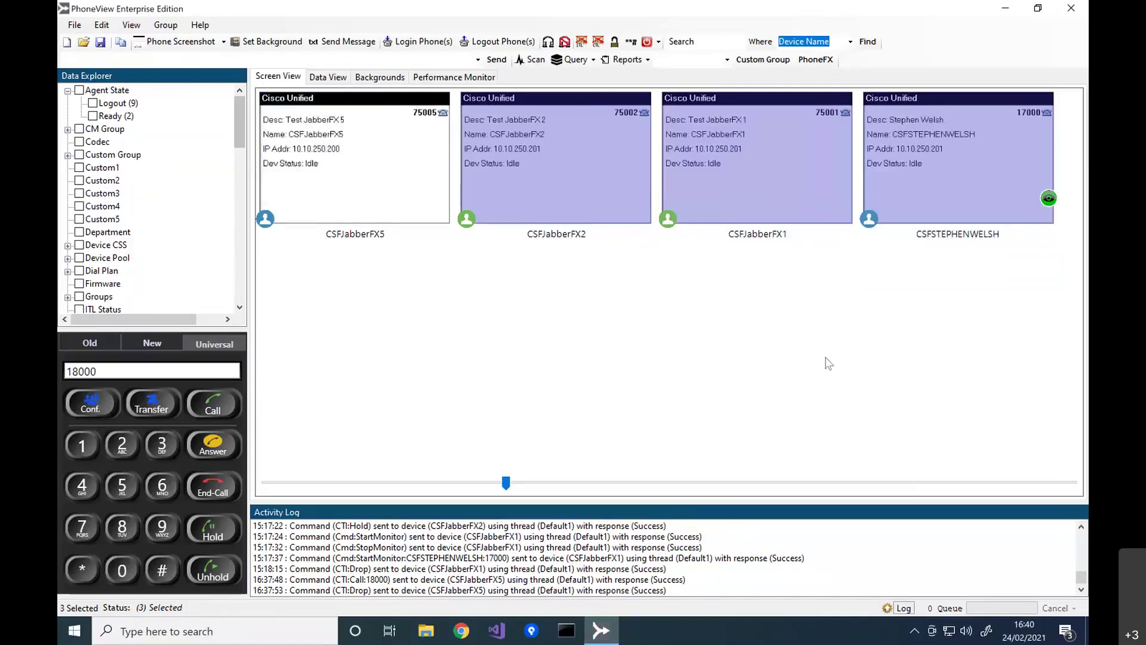
{"action": "left_click", "coordinate": [907, 297]}
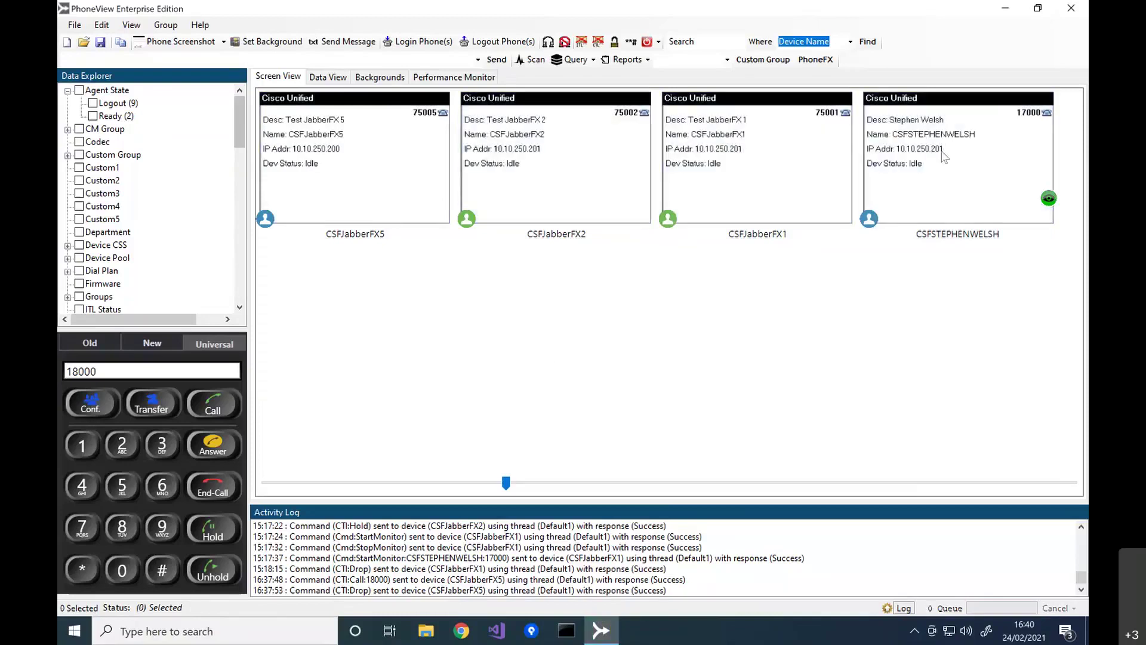
{"action": "left_click", "coordinate": [953, 185]}
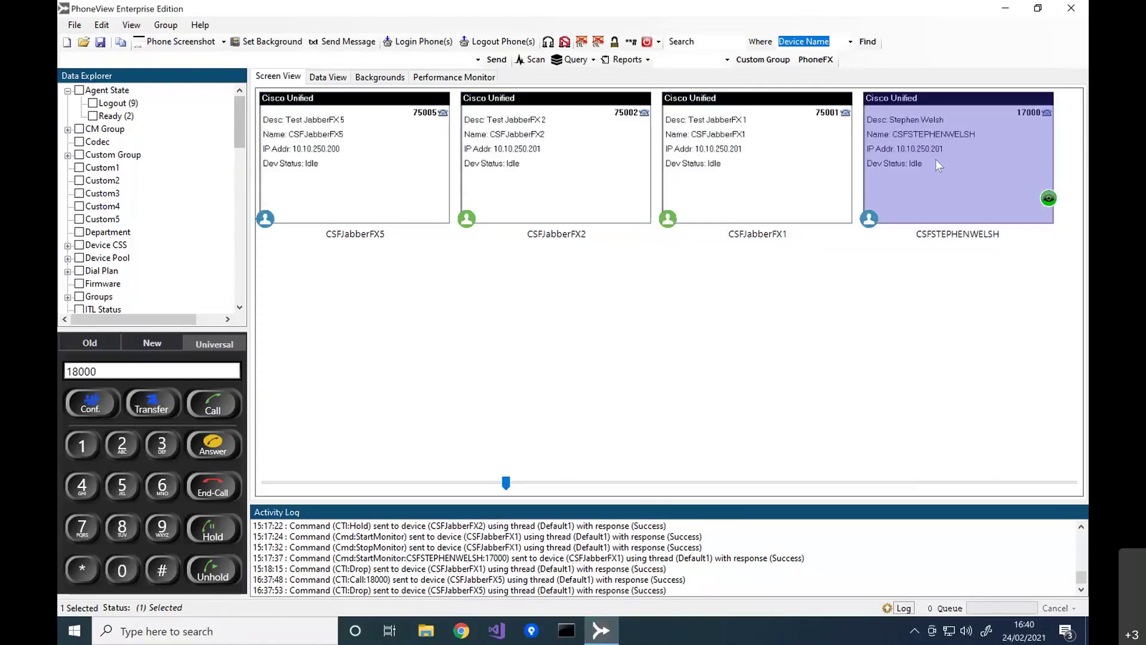
{"action": "left_click", "coordinate": [753, 317]}
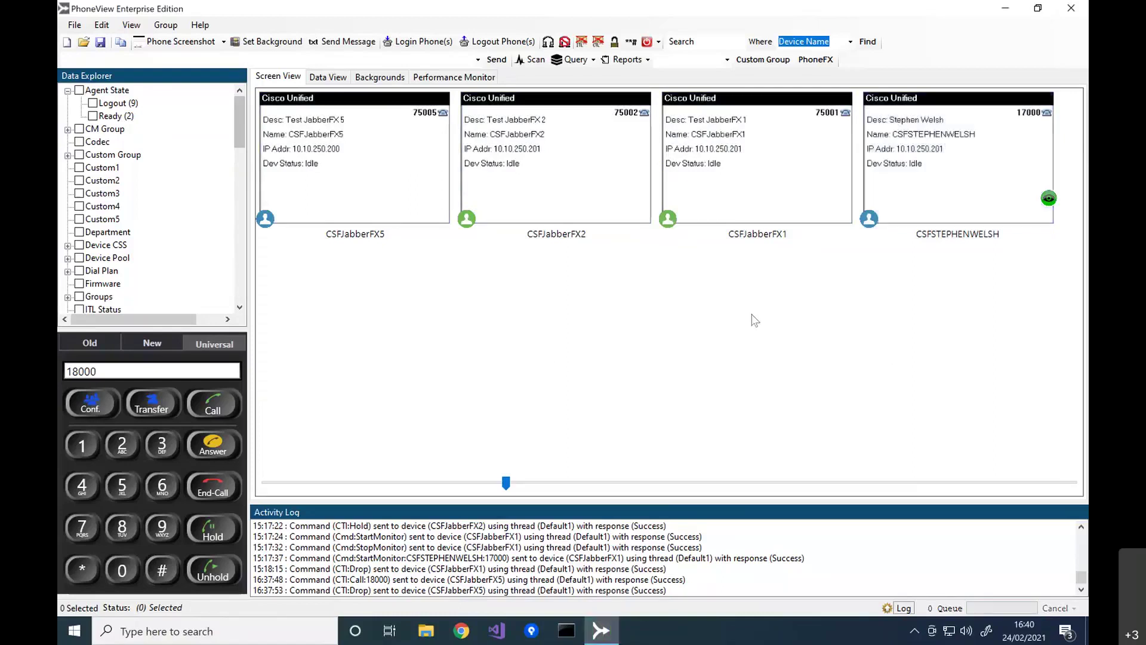
- Select the CSFJabberFX2 and CSFJabberFX1 phones and log out the contact-centre agent on CSFJabberFX2
{"action": "left_click_drag", "start_coordinate": [712, 257], "coordinate": [553, 160]}
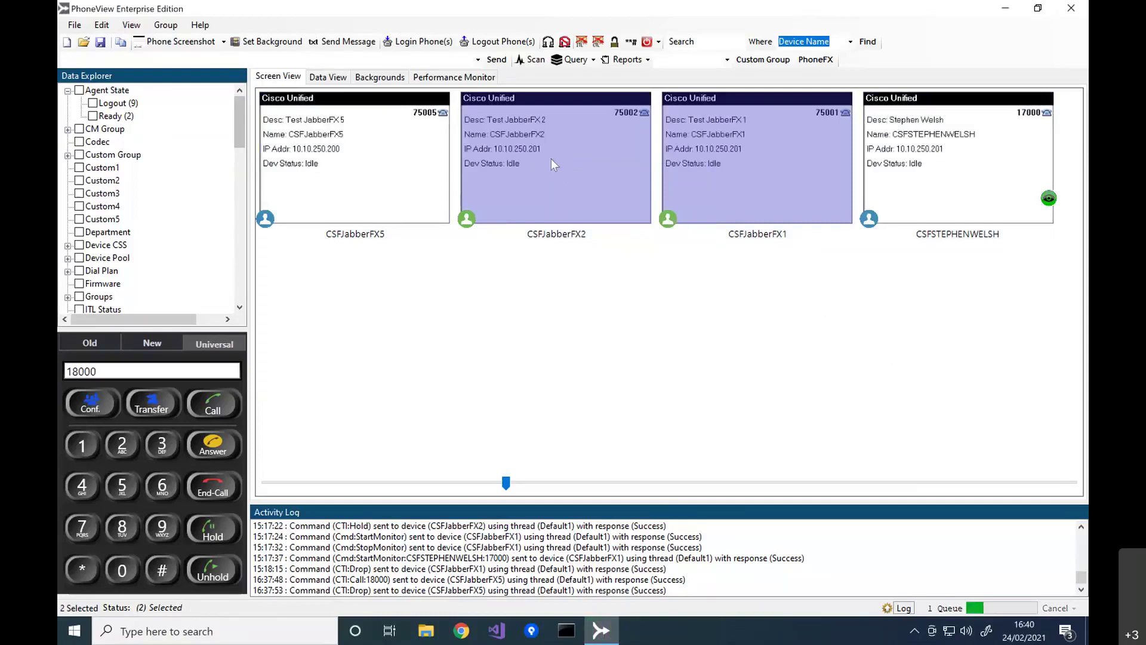
{"action": "right_click", "coordinate": [531, 200]}
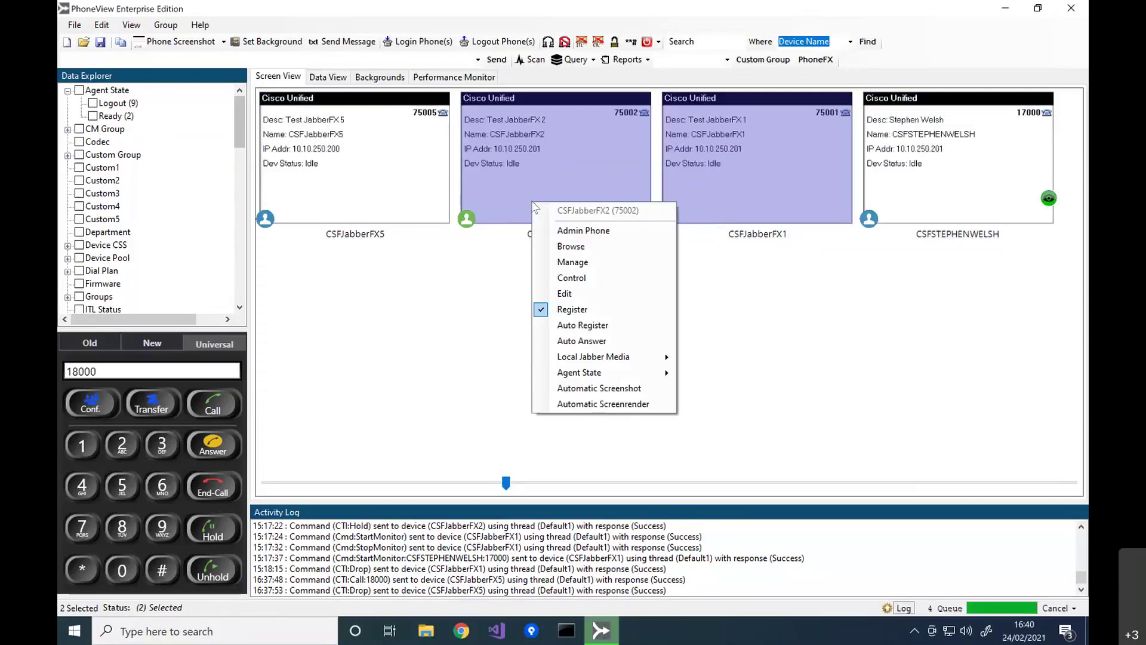
{"action": "mouse_move", "coordinate": [591, 373]}
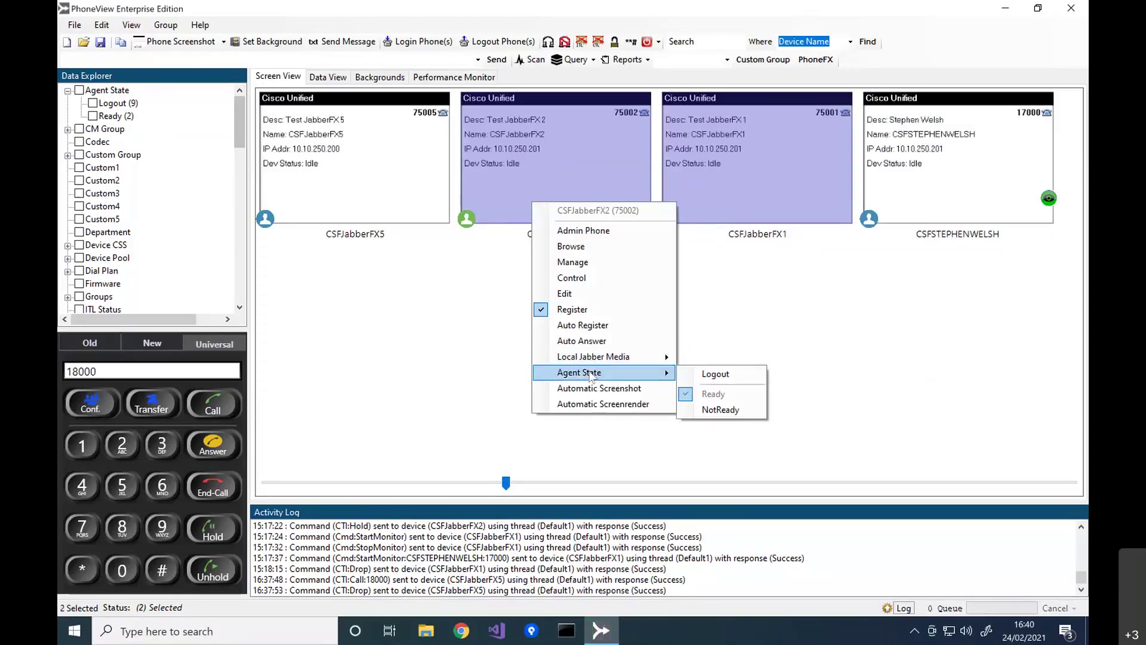
{"action": "left_click", "coordinate": [732, 380]}
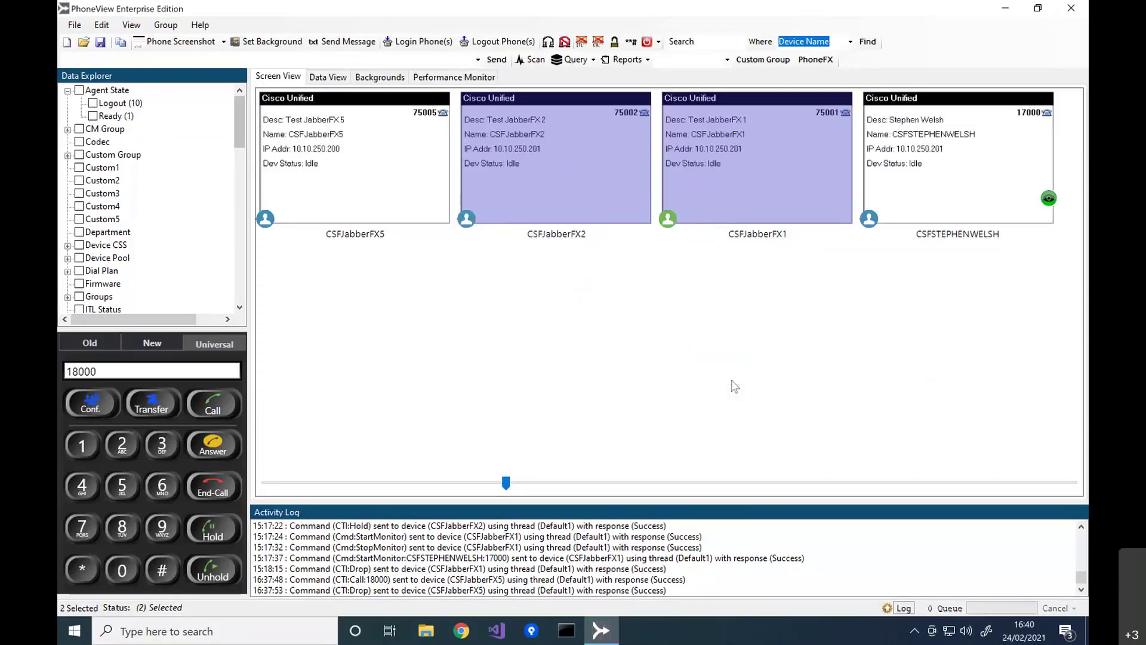
- Unregister the CSFJabberFX2 phone and register it again
{"action": "right_click", "coordinate": [537, 160]}
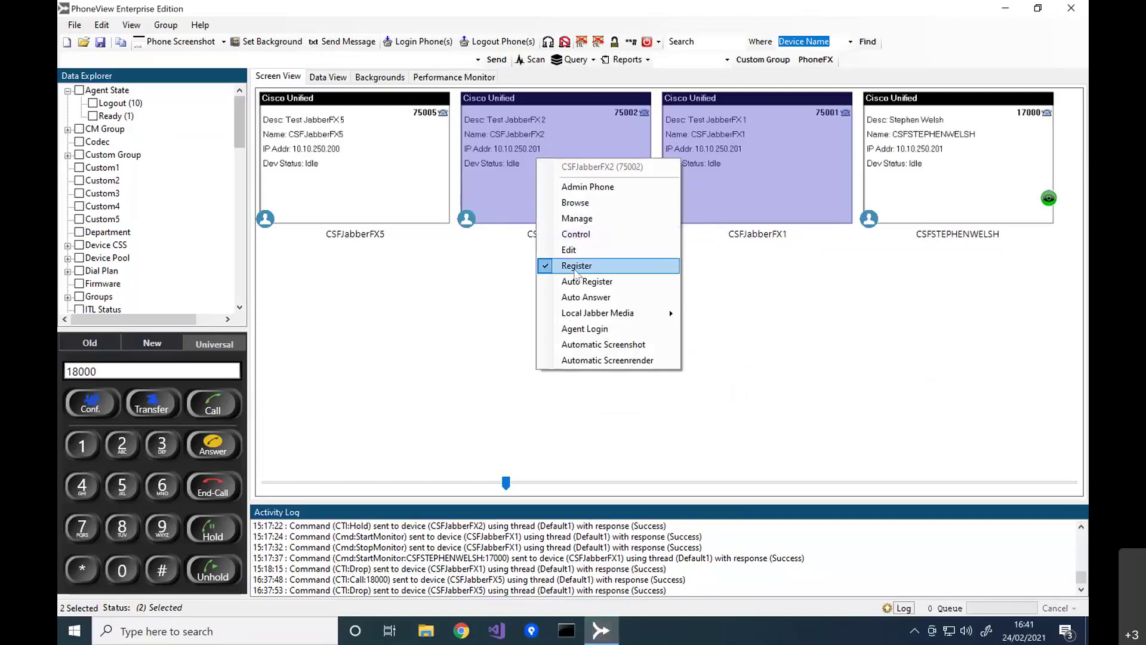
{"action": "left_click", "coordinate": [575, 266]}
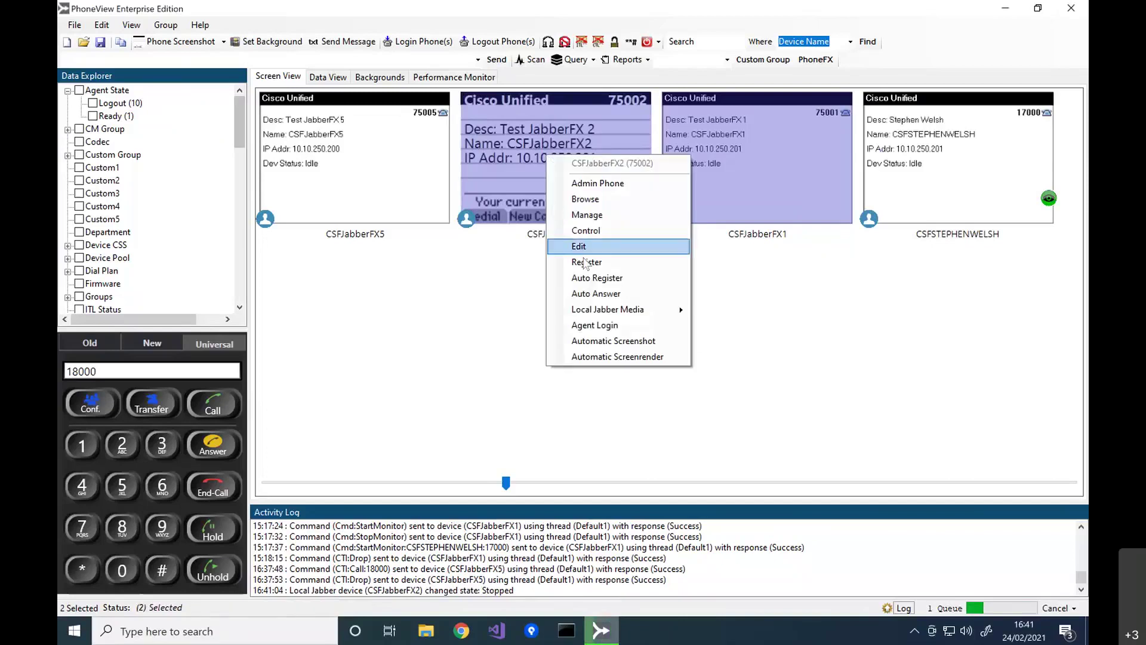
{"action": "left_click", "coordinate": [585, 262]}
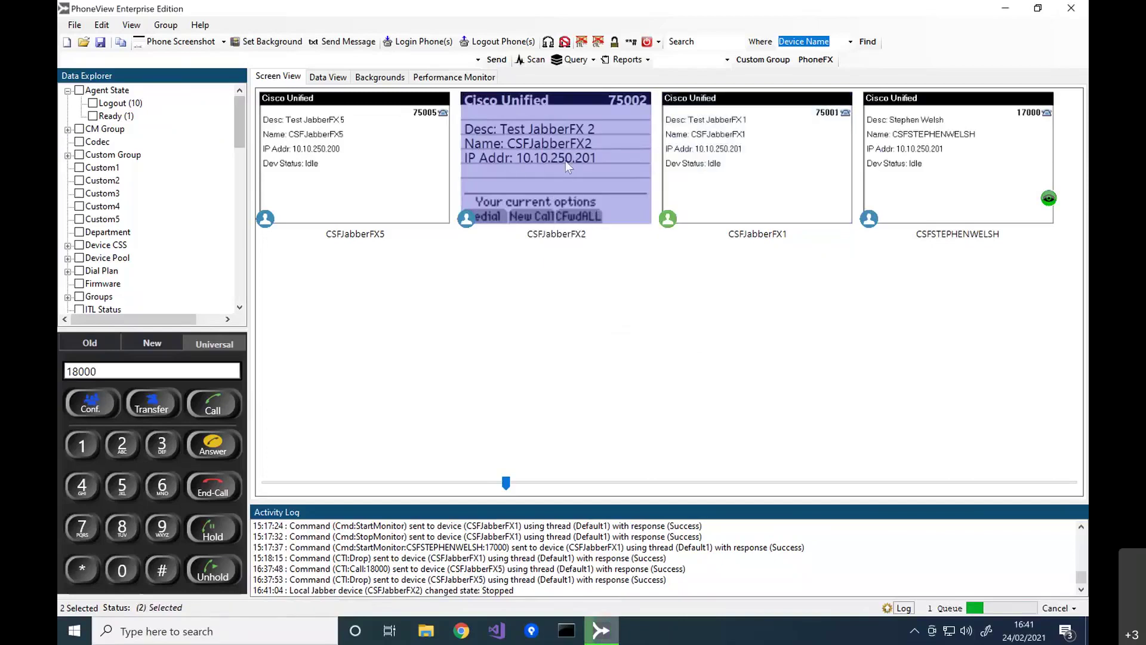
{"action": "right_click", "coordinate": [539, 160]}
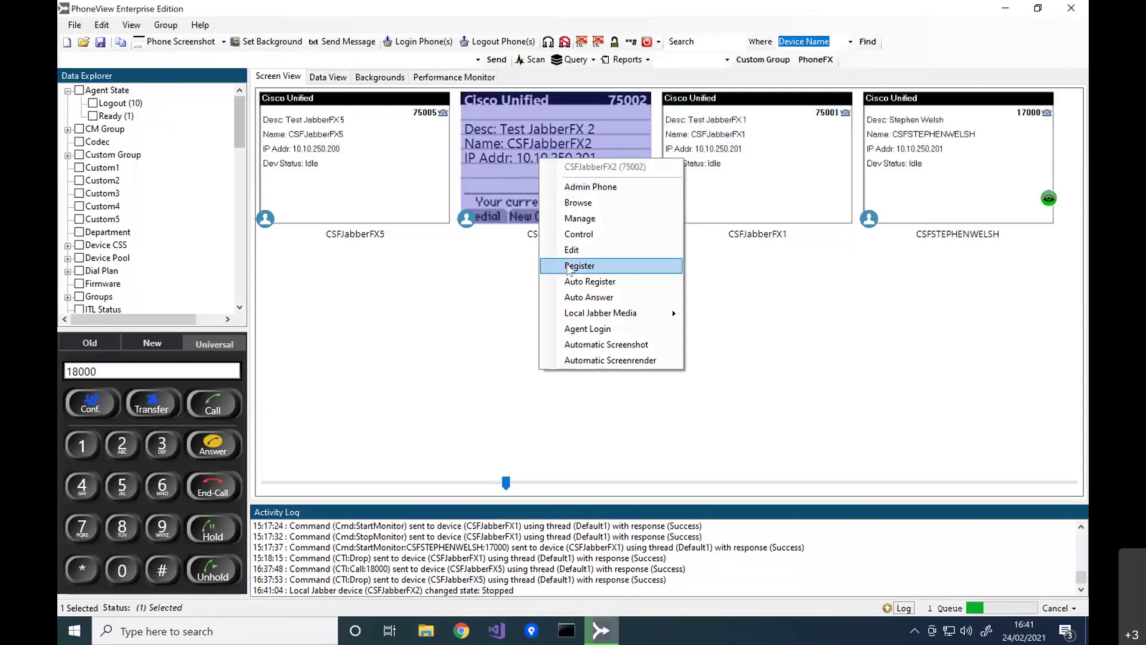
{"action": "left_click", "coordinate": [568, 267]}
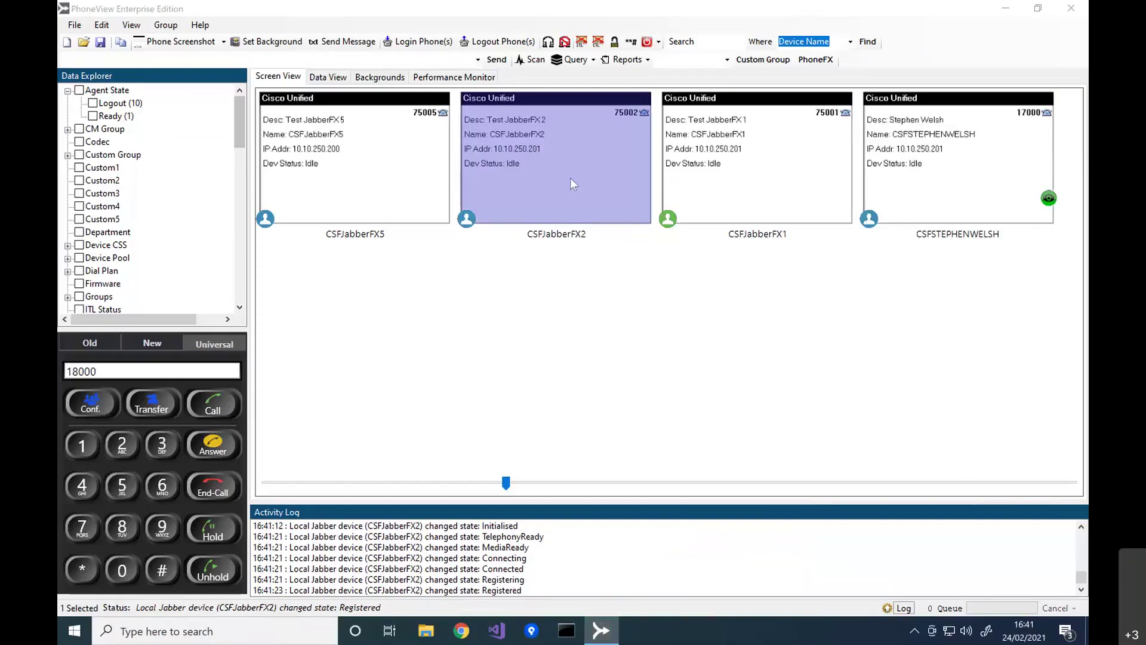
- Log the UCCX agent back in on CSFJabberFX2 using the password already filled in
{"action": "left_click_drag", "start_coordinate": [945, 254], "coordinate": [568, 179]}
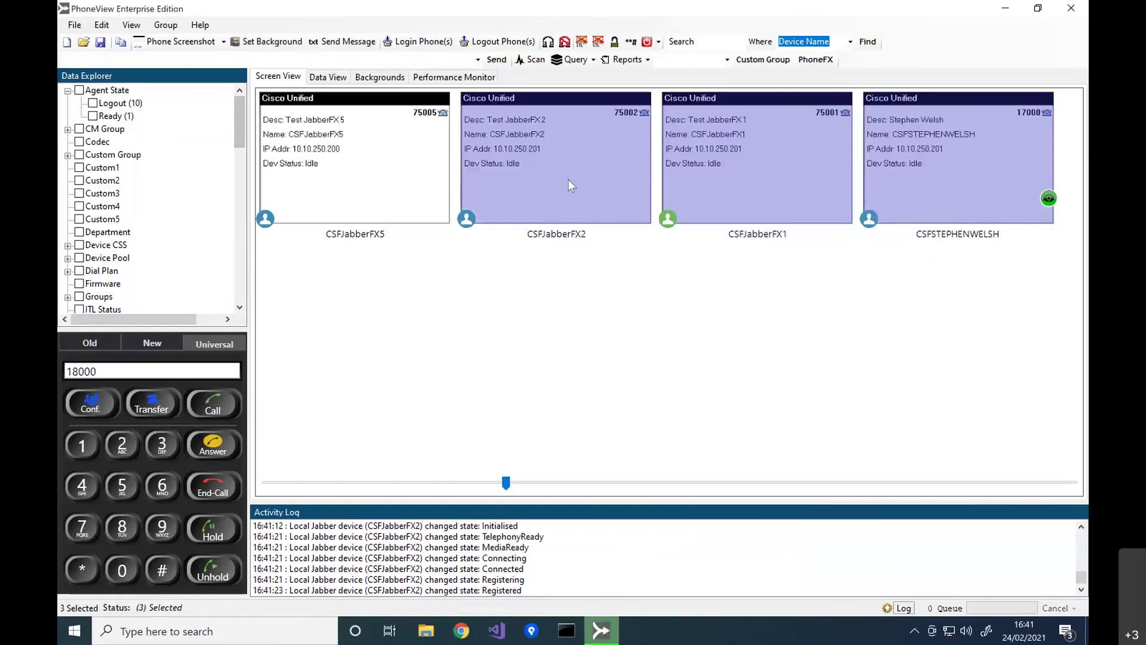
{"action": "left_click", "coordinate": [558, 167]}
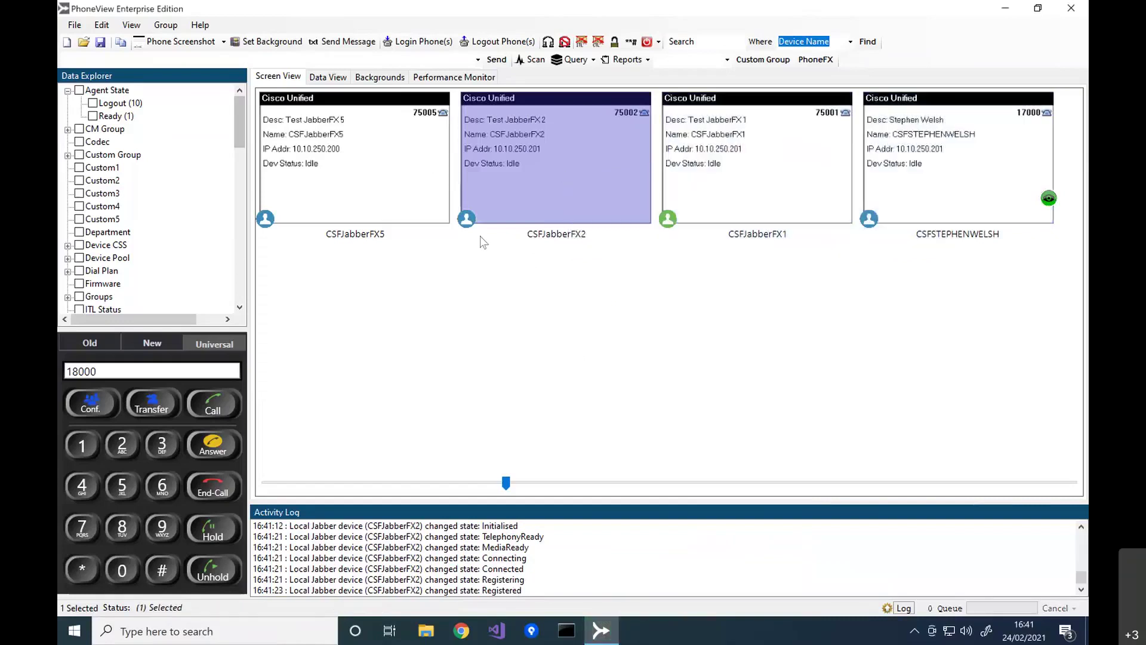
{"action": "right_click", "coordinate": [533, 163]}
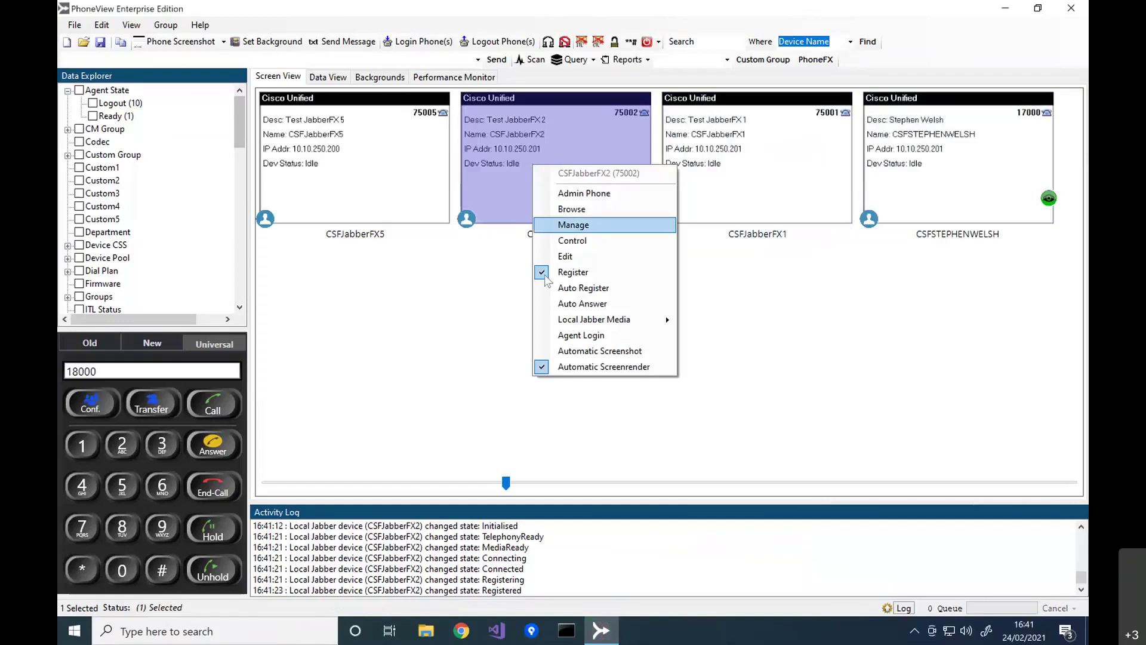
{"action": "mouse_move", "coordinate": [572, 321]}
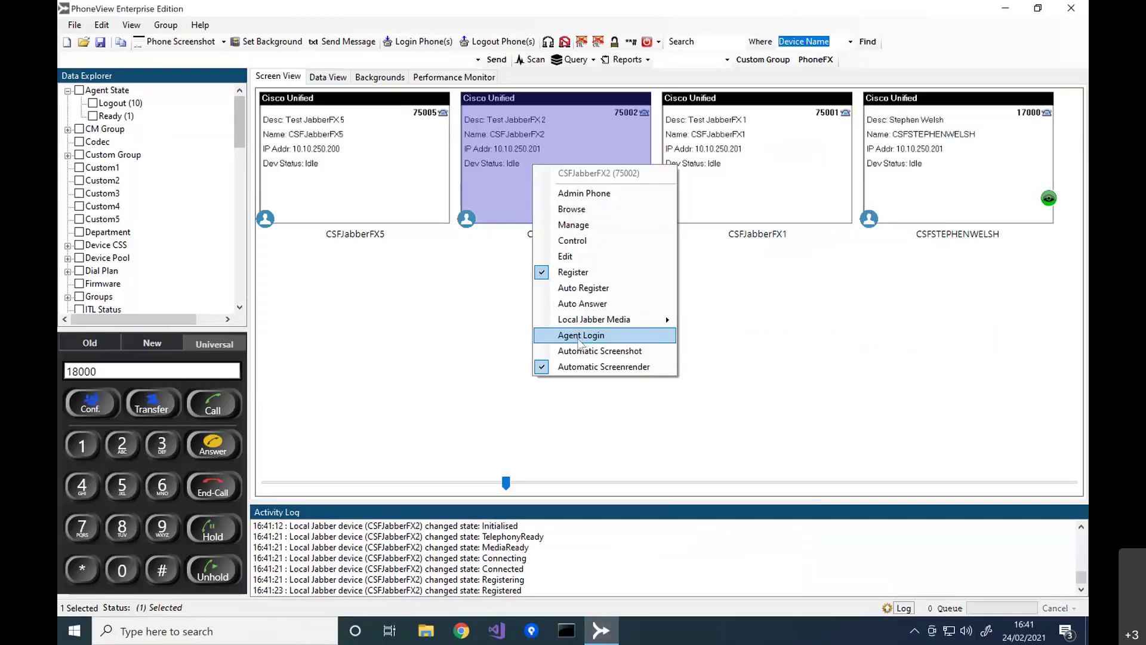
{"action": "left_click", "coordinate": [579, 335]}
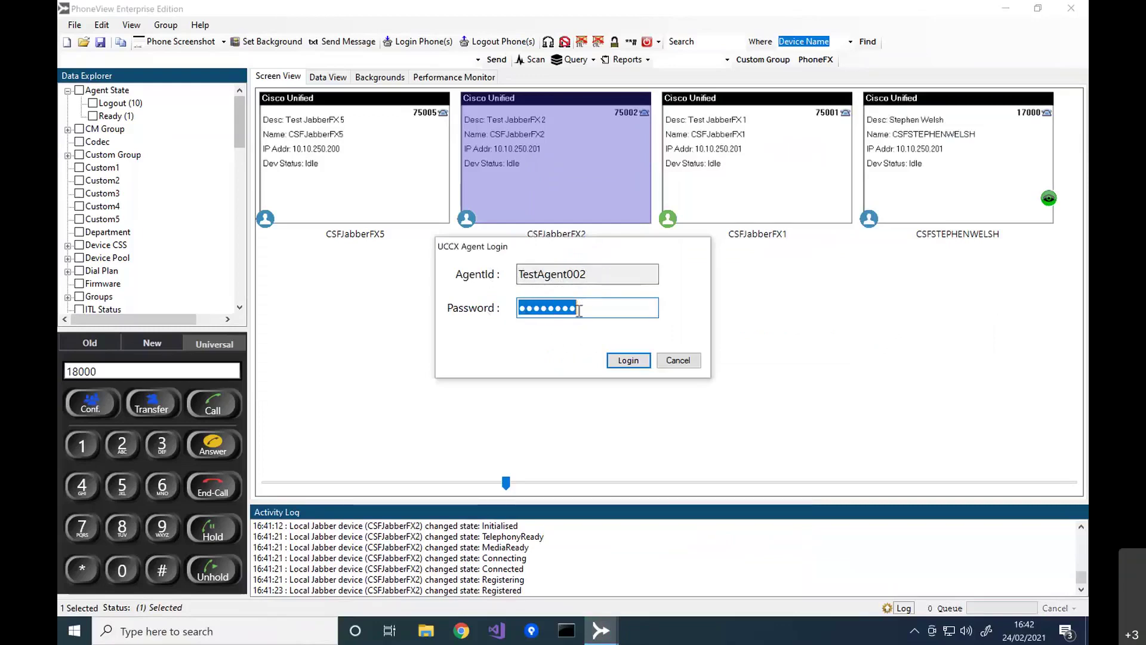
{"action": "left_click", "coordinate": [628, 360]}
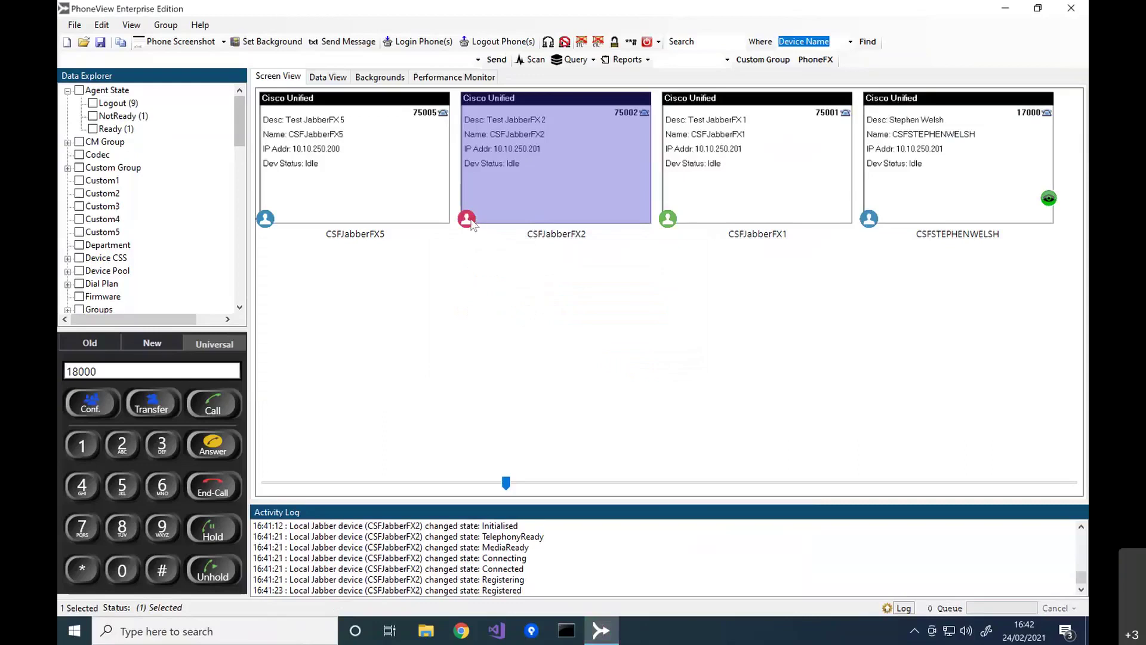
- Set the agent state on CSFJabberFX2 to Ready
{"action": "right_click", "coordinate": [535, 174]}
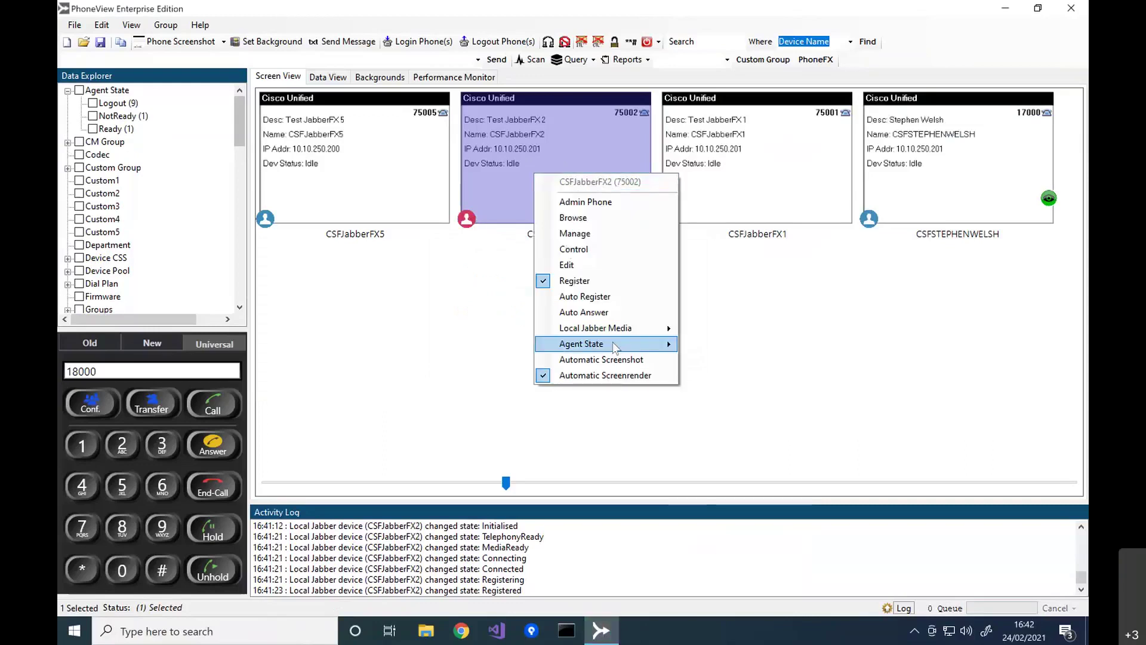
{"action": "mouse_move", "coordinate": [615, 344]}
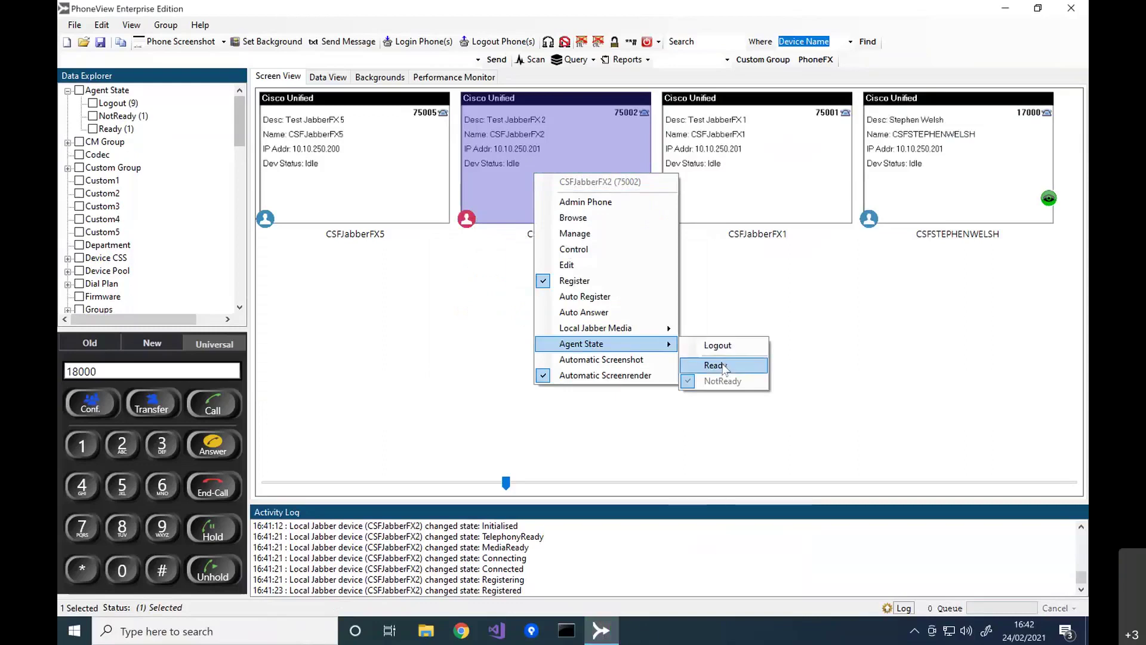
{"action": "left_click", "coordinate": [716, 366]}
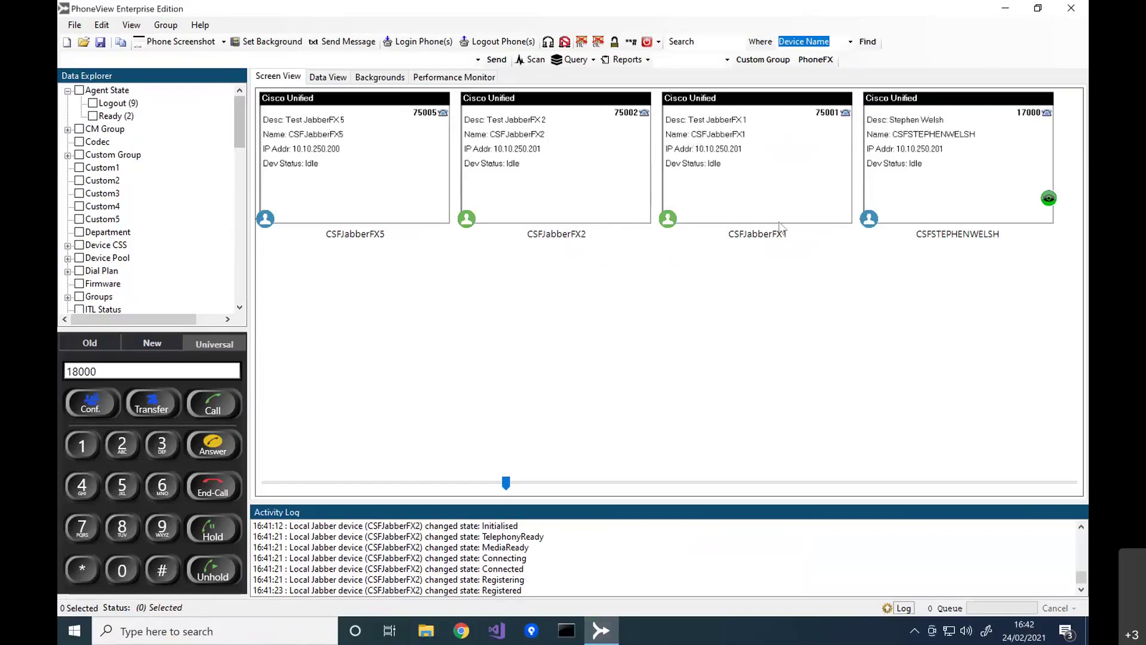
- Compare the Old, New and Universal phone keypad layouts, including the Universal layout's number field and call controls
{"action": "left_click", "coordinate": [951, 165]}
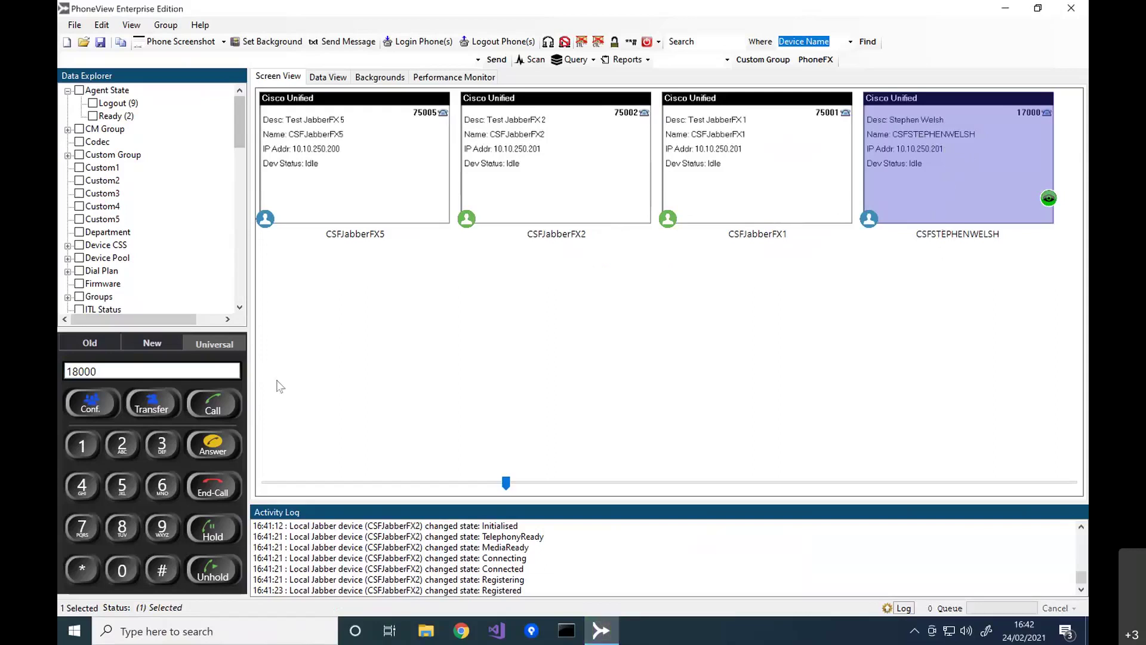
{"action": "left_click", "coordinate": [78, 343]}
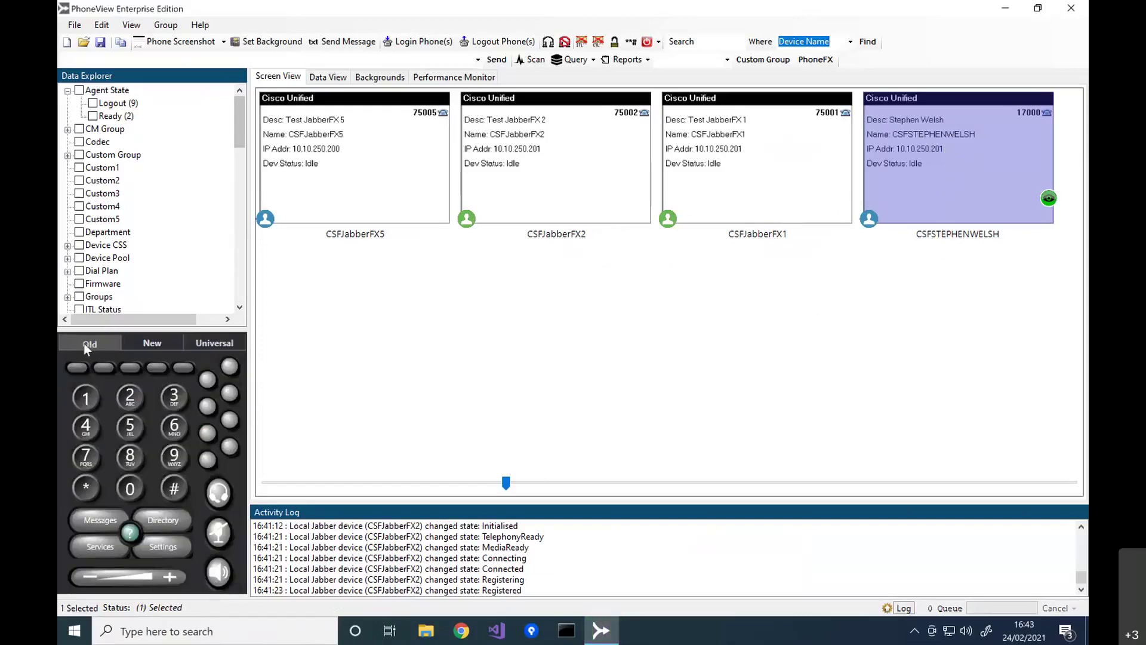
{"action": "left_click", "coordinate": [152, 343]}
{"action": "left_click", "coordinate": [93, 343]}
{"action": "left_click", "coordinate": [155, 340]}
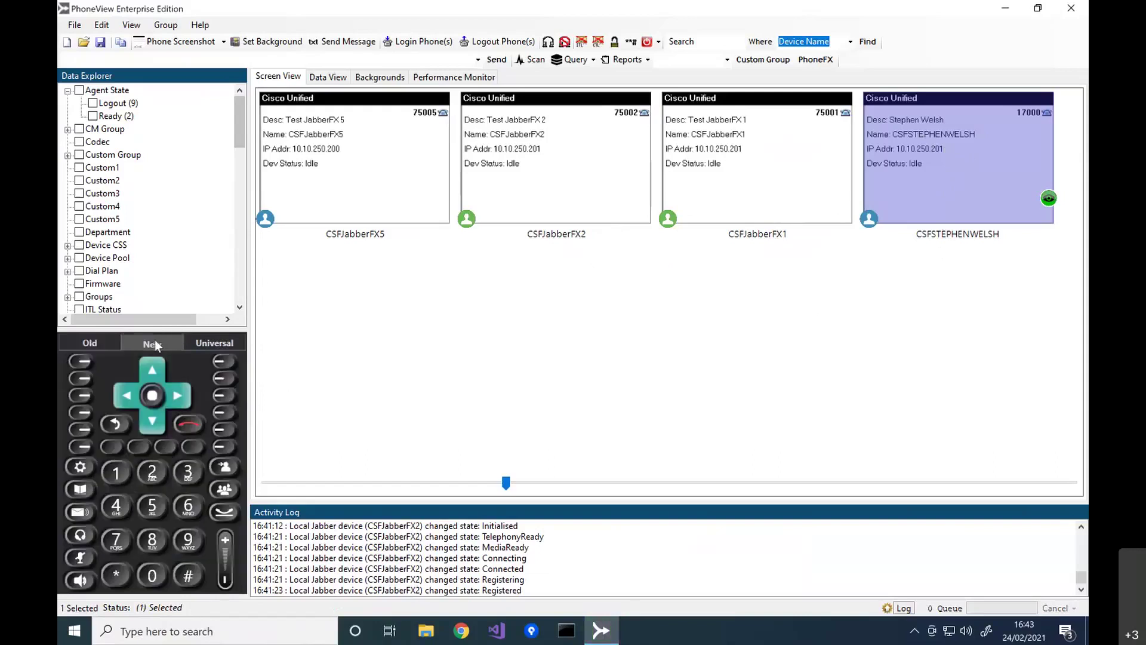
{"action": "left_click", "coordinate": [95, 341]}
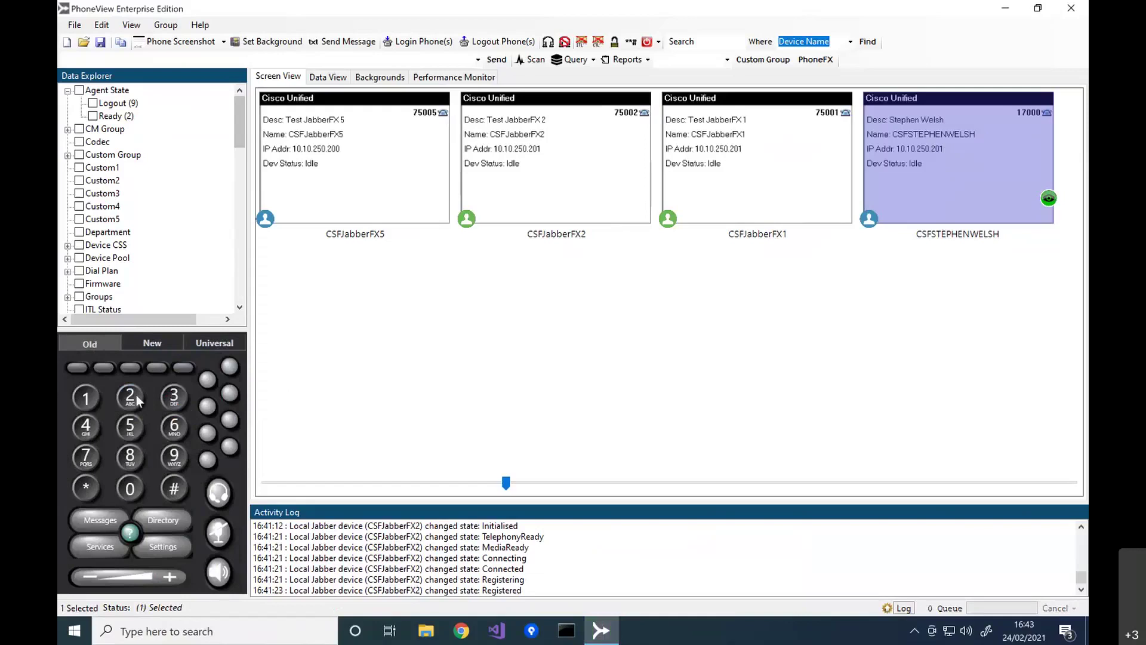
{"action": "left_click", "coordinate": [210, 380]}
{"action": "left_click", "coordinate": [154, 344]}
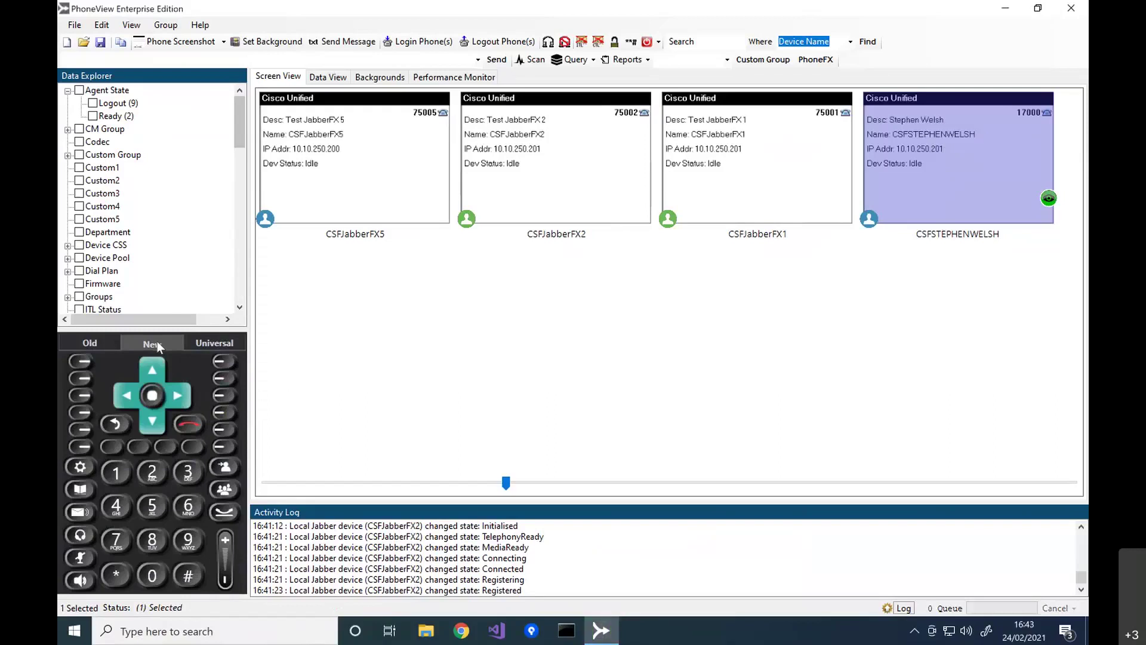
{"action": "left_click", "coordinate": [220, 344]}
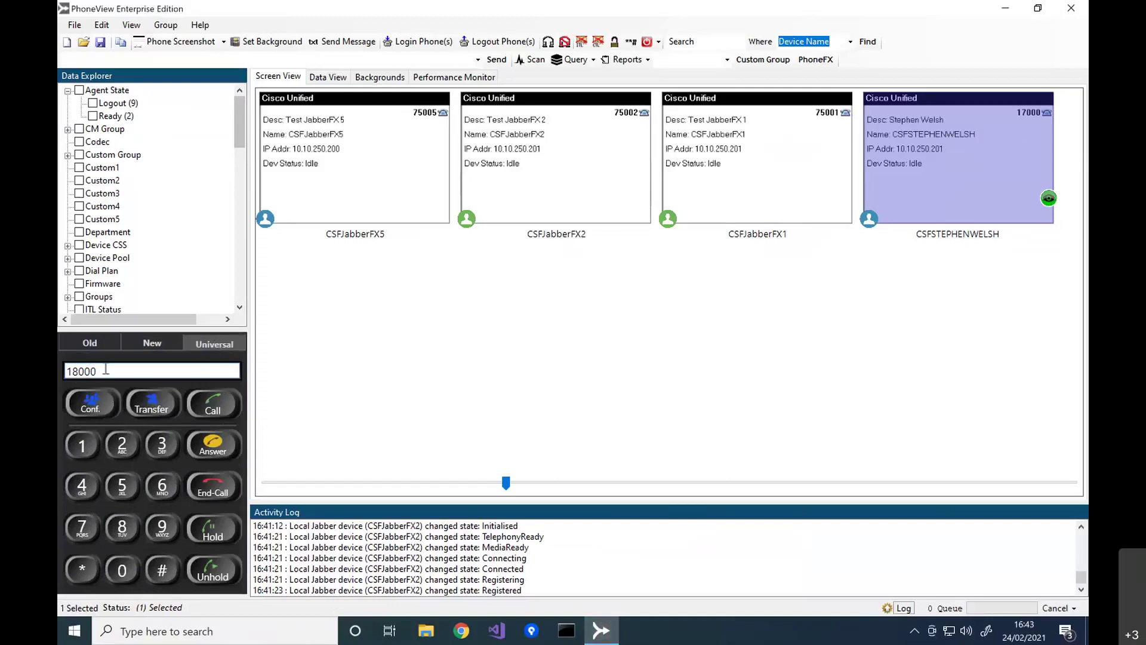
{"action": "left_click_drag", "start_coordinate": [105, 371], "coordinate": [64, 371]}
{"action": "left_click", "coordinate": [212, 561]}
- Call the number already entered in the dial pad from CSFJabberFX5 again, and end that call
{"action": "left_click", "coordinate": [339, 154]}
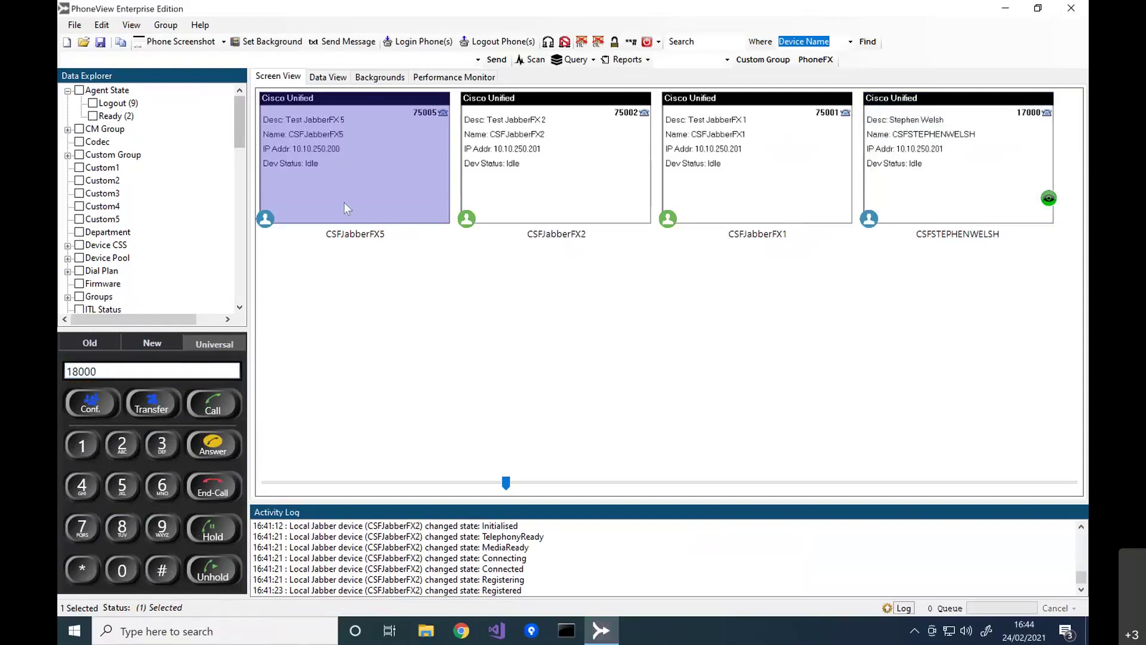
{"action": "left_click", "coordinate": [213, 410]}
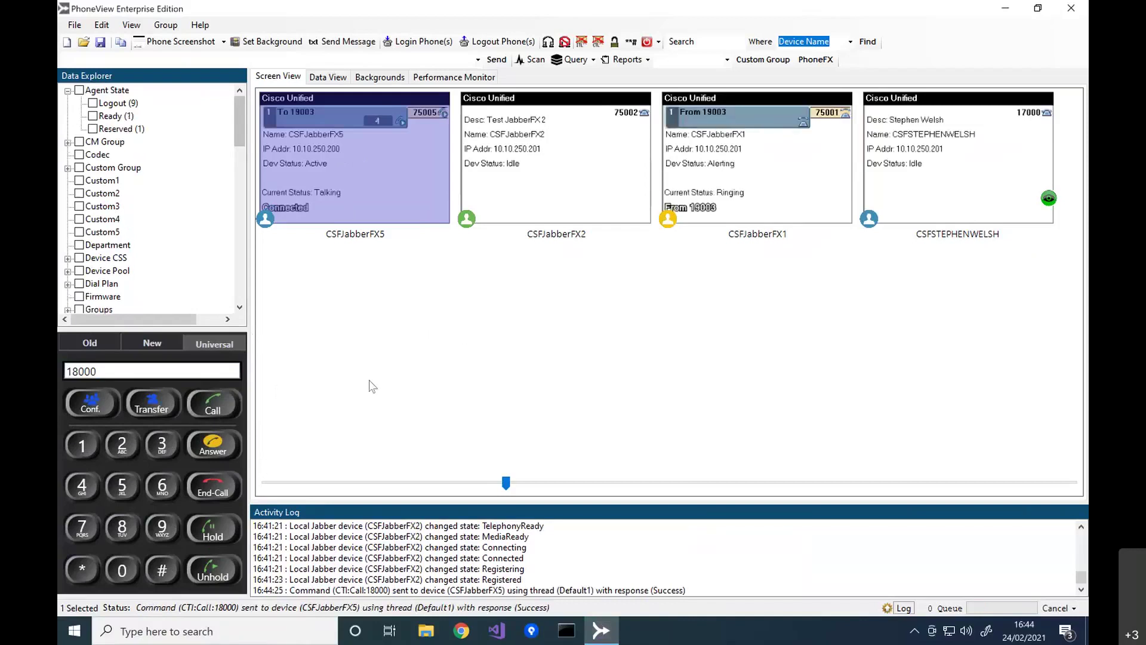
{"action": "left_click", "coordinate": [213, 489]}
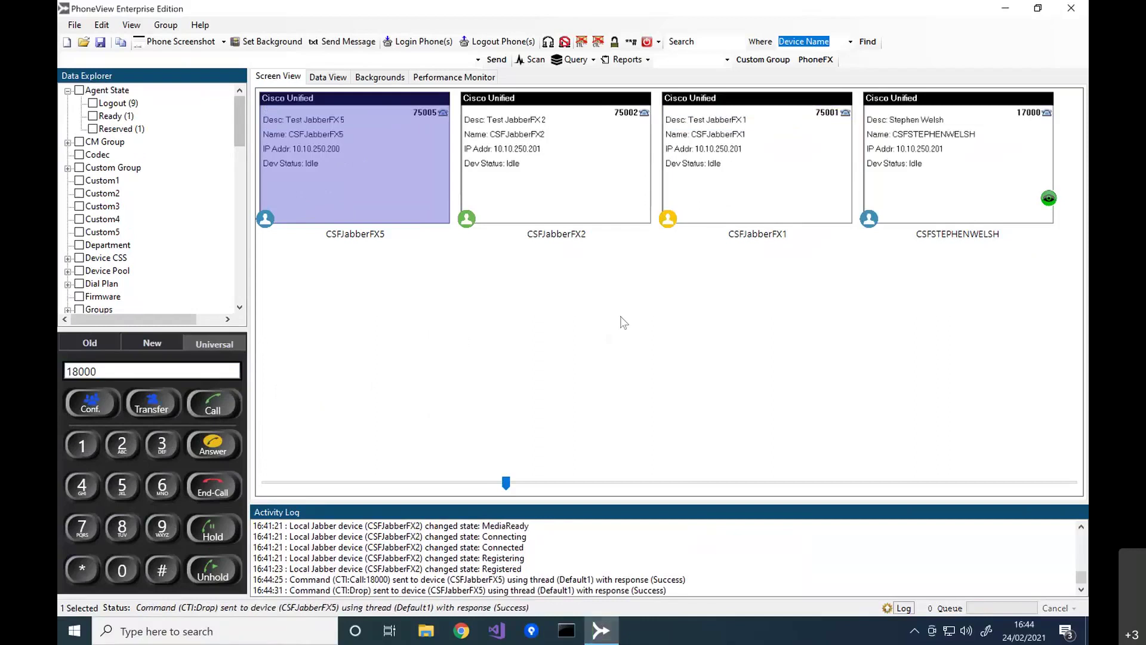
- Place a call to the number already entered in the dial pad from the last phone in the row
{"action": "left_click", "coordinate": [986, 190]}
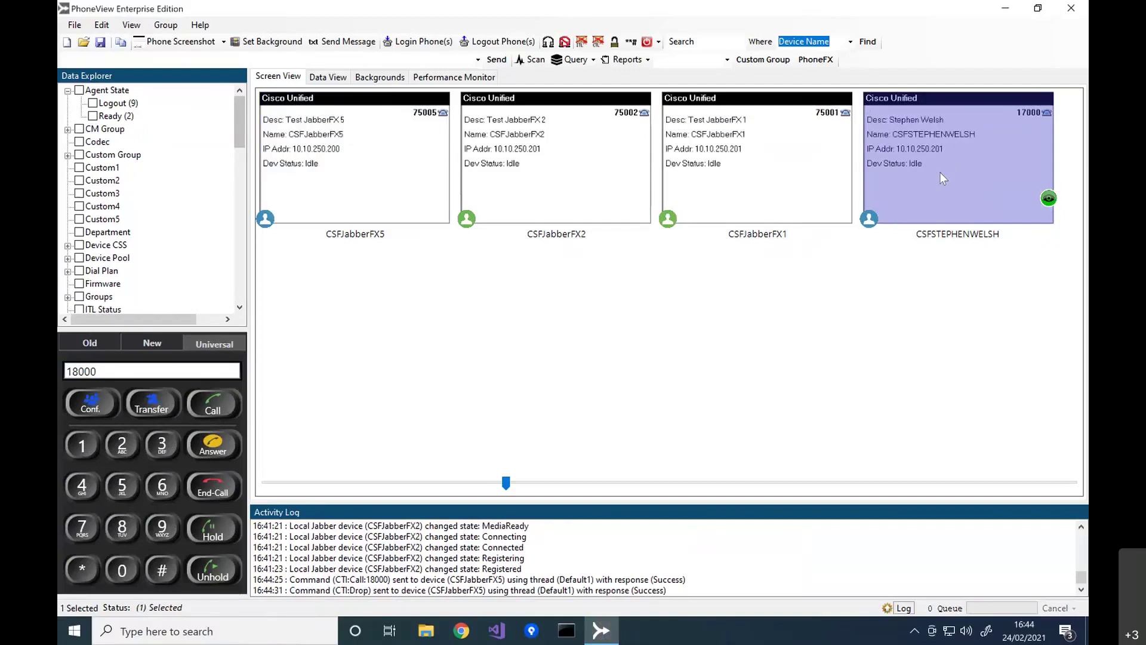
{"action": "left_click", "coordinate": [213, 410]}
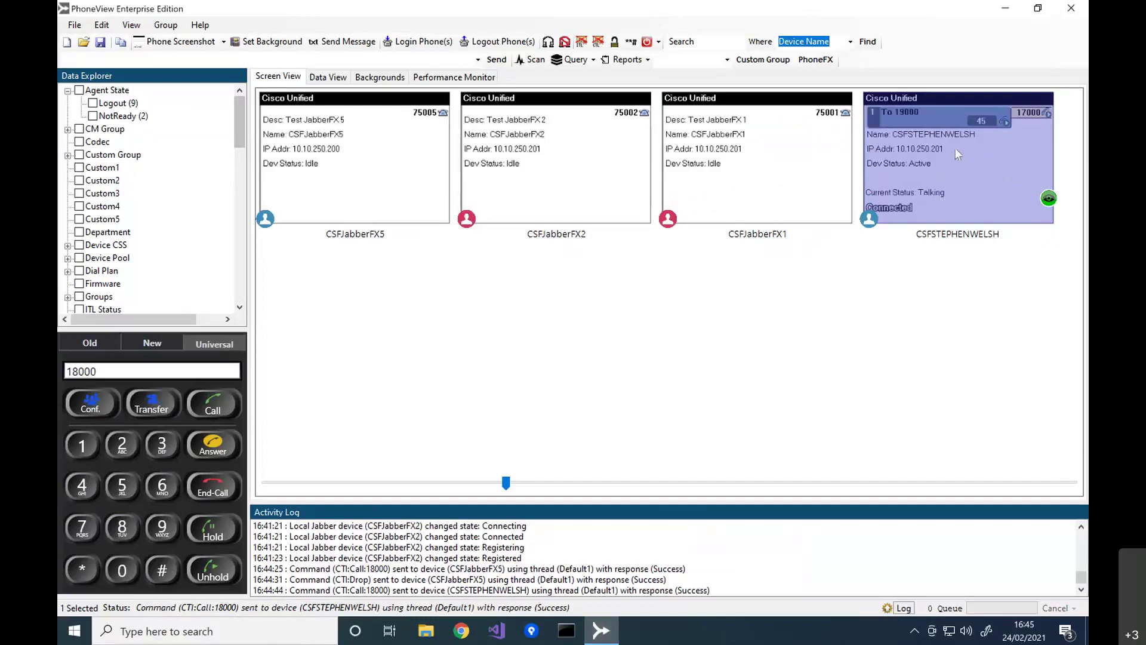
{"action": "left_click", "coordinate": [966, 164]}
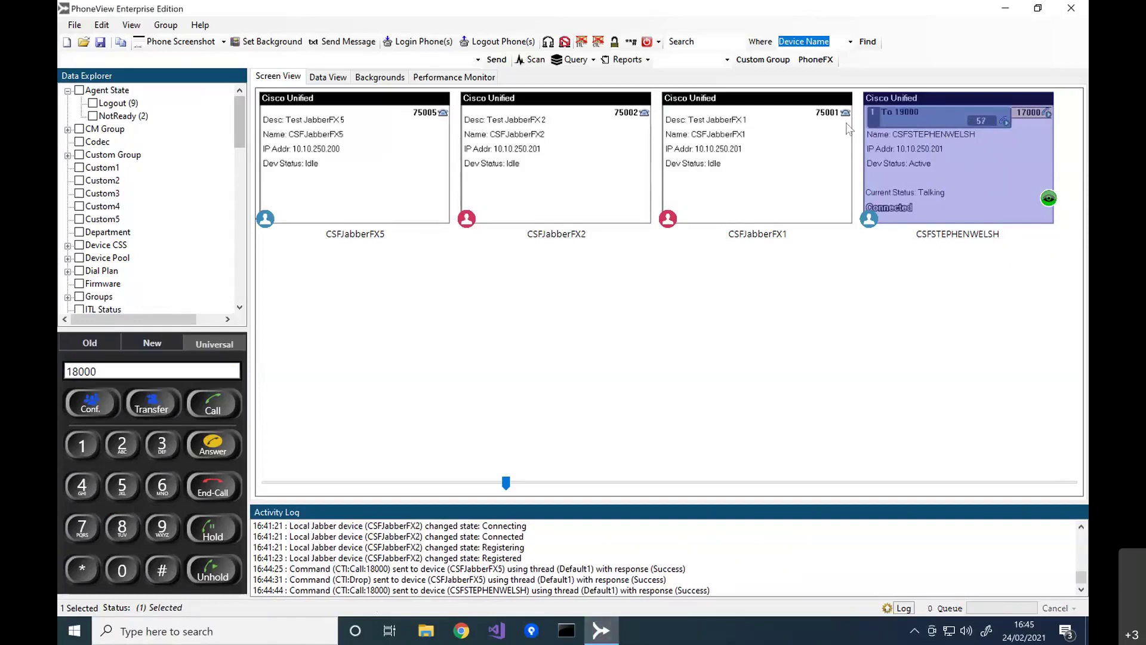
- Set the agent state on CSFJabberFX1 to Ready during the active call
{"action": "left_click", "coordinate": [526, 169]}
{"action": "left_click", "coordinate": [740, 176]}
{"action": "left_click", "coordinate": [548, 174]}
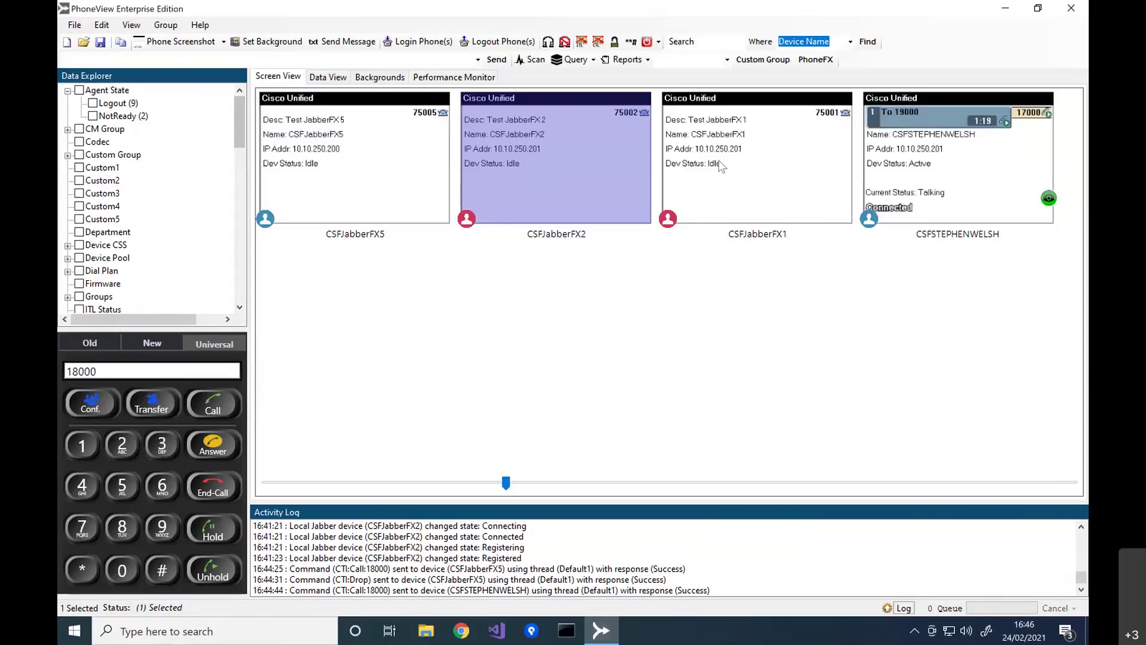
{"action": "left_click", "coordinate": [740, 169]}
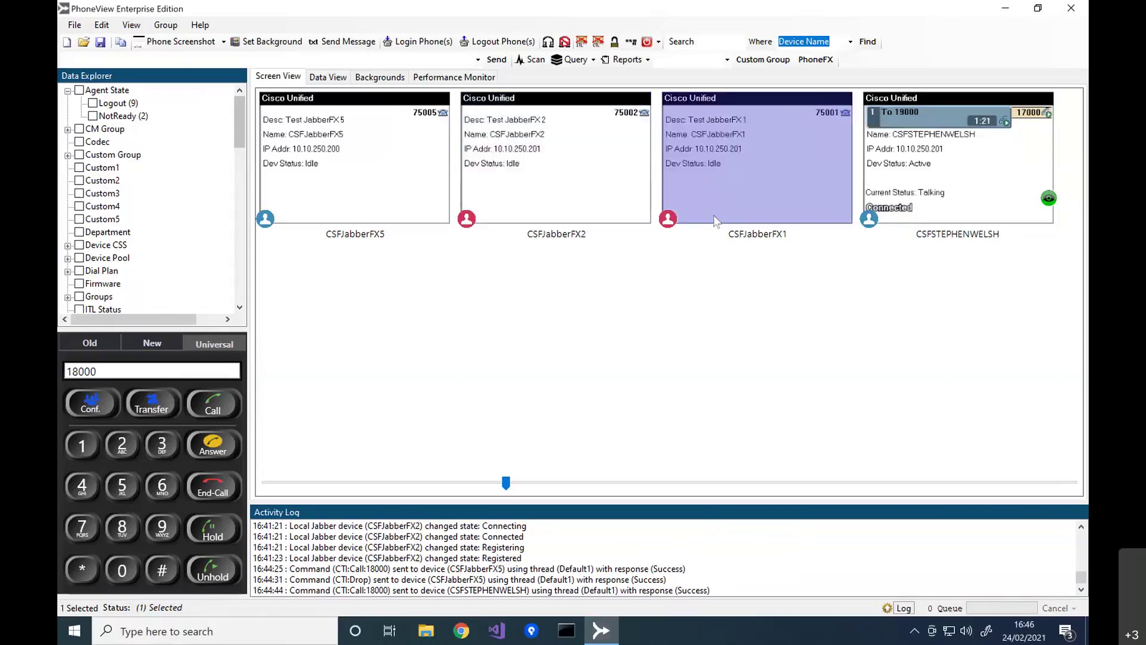
{"action": "right_click", "coordinate": [734, 154]}
{"action": "mouse_move", "coordinate": [782, 324]}
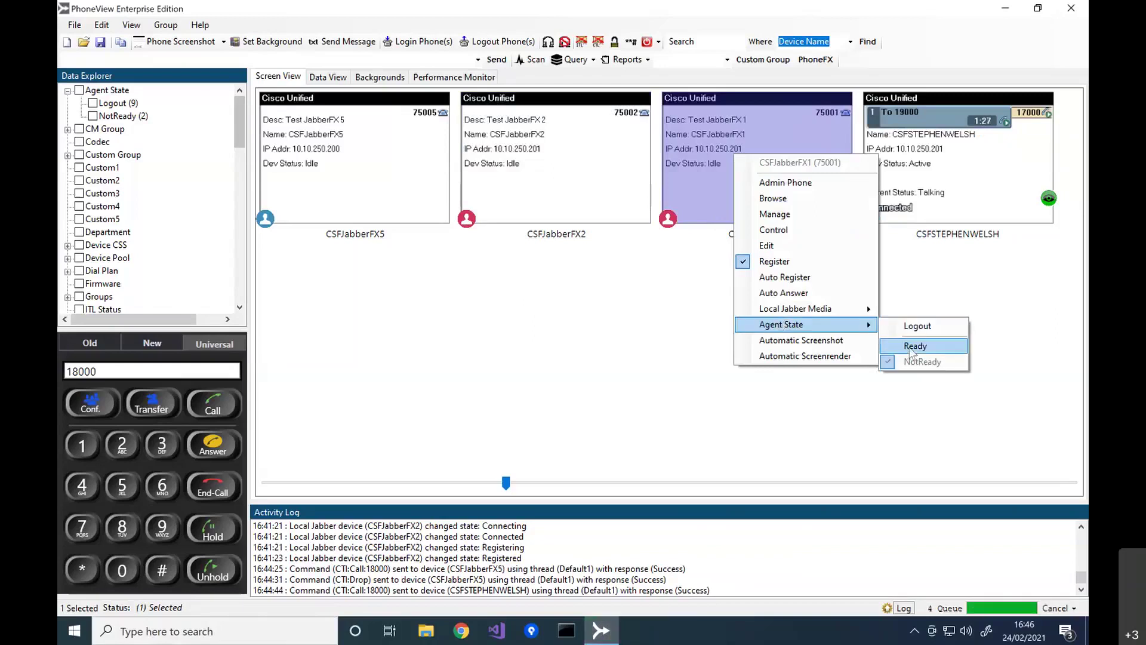
{"action": "left_click", "coordinate": [912, 347]}
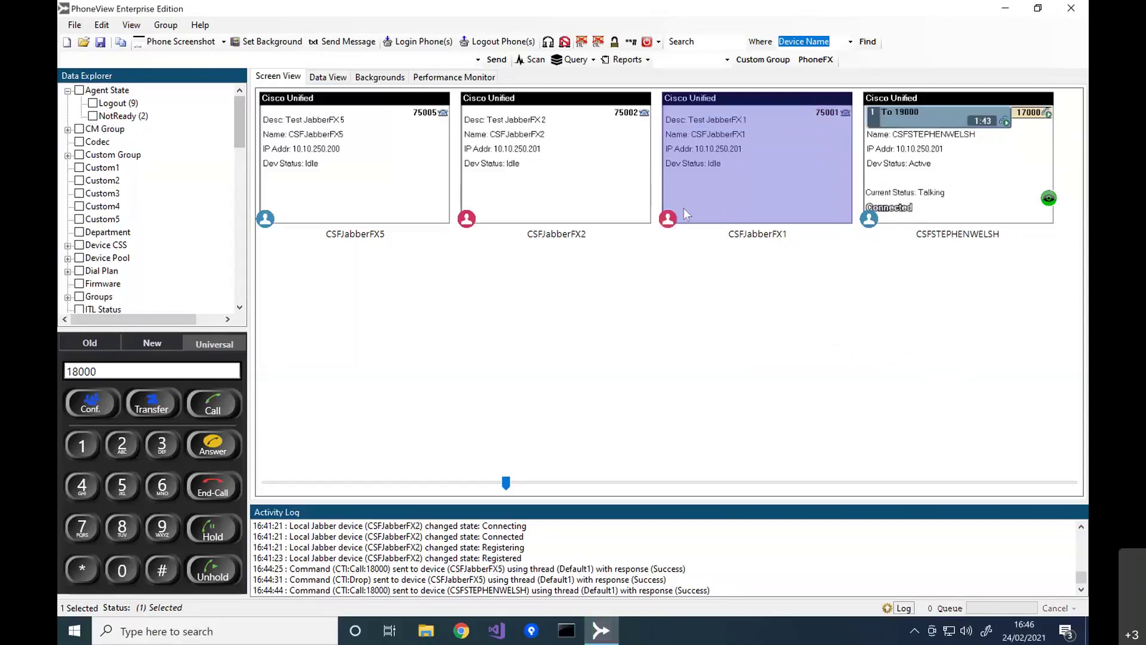
- End the active call on the last phone in the row
{"action": "left_click", "coordinate": [942, 186]}
{"action": "left_click", "coordinate": [205, 473]}
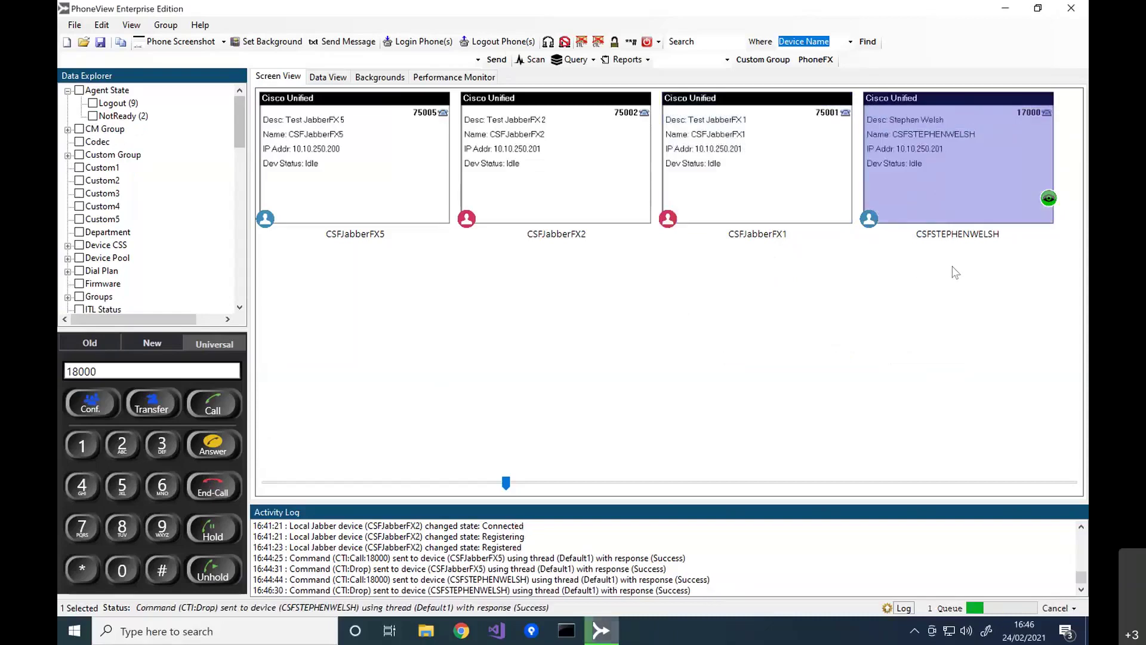
{"action": "left_click_drag", "start_coordinate": [963, 265], "coordinate": [648, 190]}
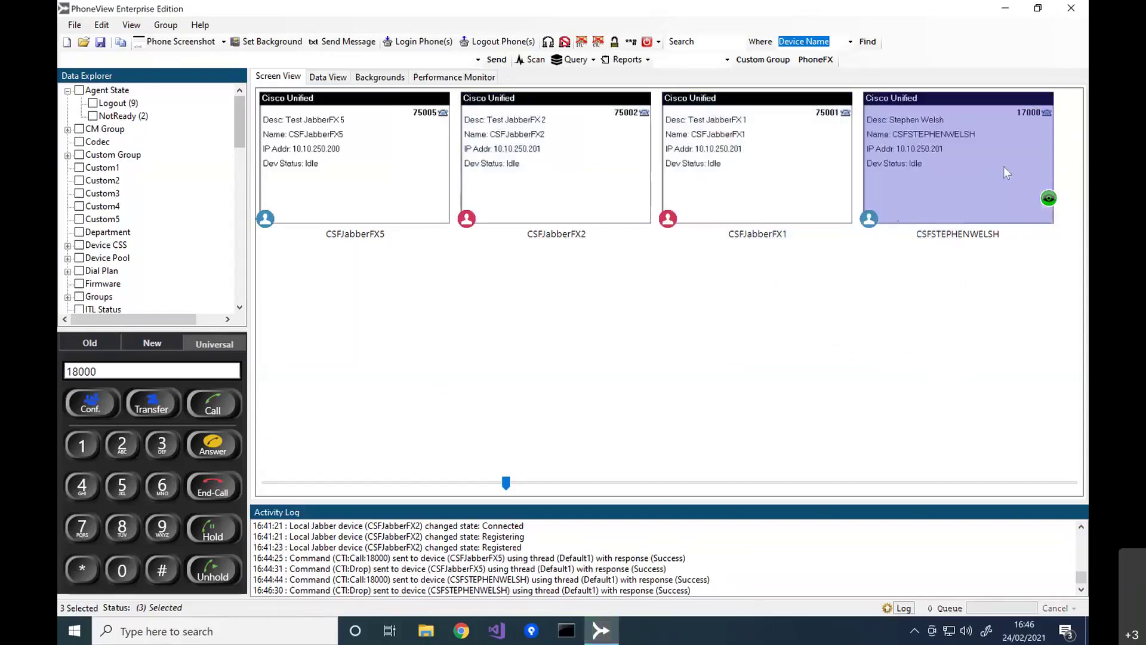
{"action": "left_click", "coordinate": [733, 214]}
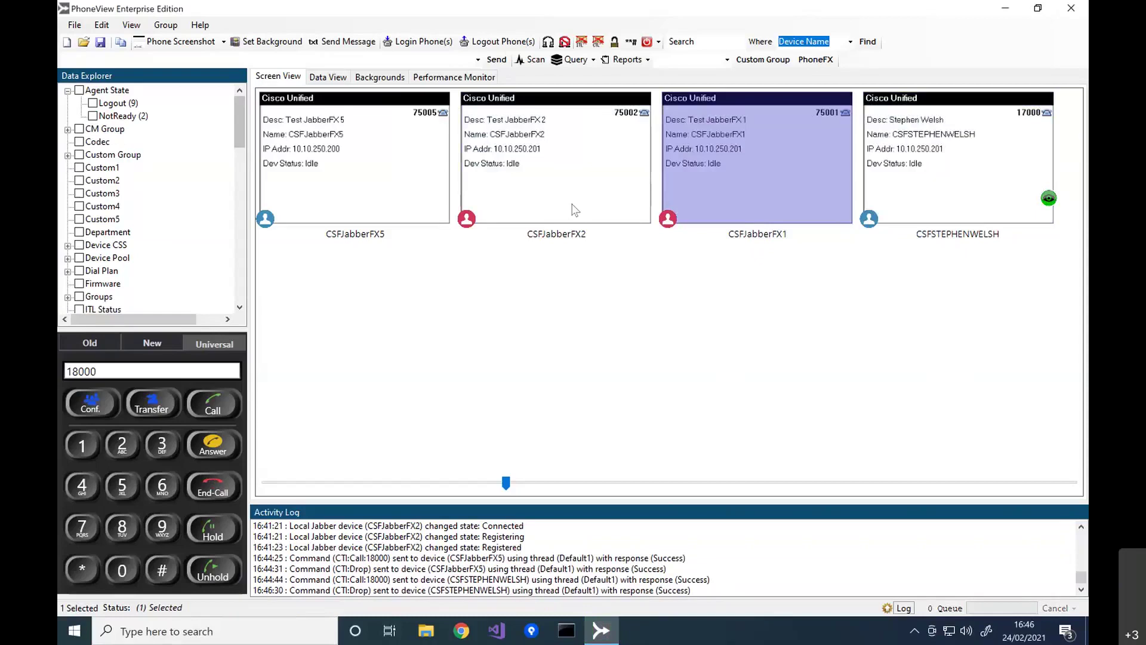
{"action": "left_click", "coordinate": [575, 209]}
{"action": "left_click", "coordinate": [716, 191]}
{"action": "left_click", "coordinate": [568, 185]}
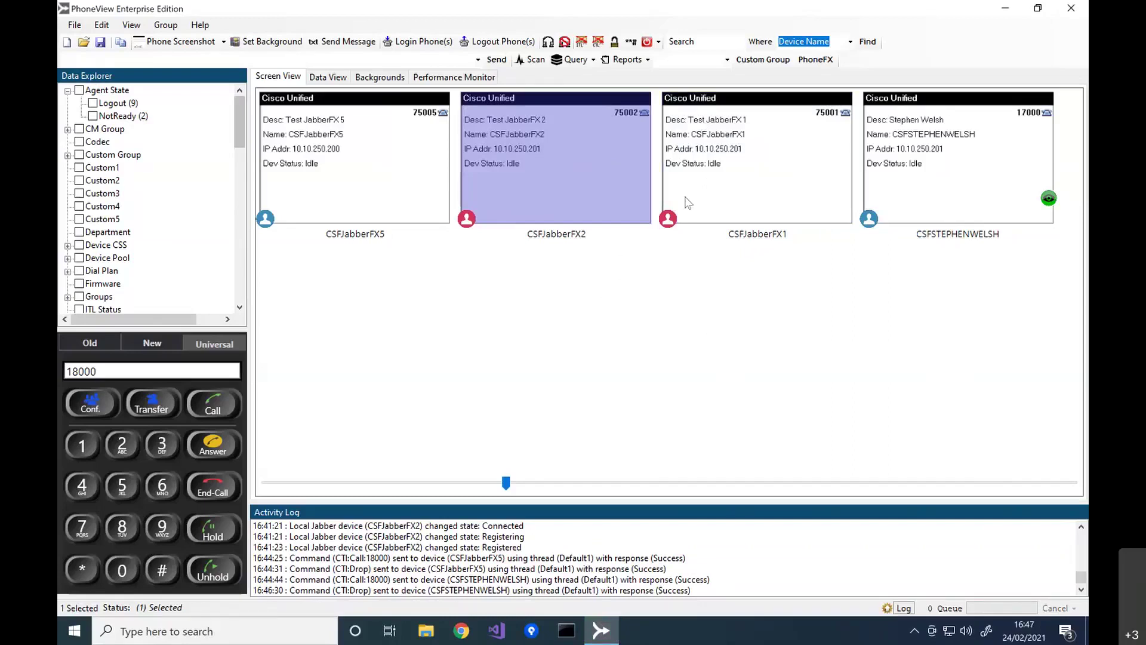
- Call the number already entered in the dial pad from CSFJabberFX5
{"action": "left_click", "coordinate": [321, 169]}
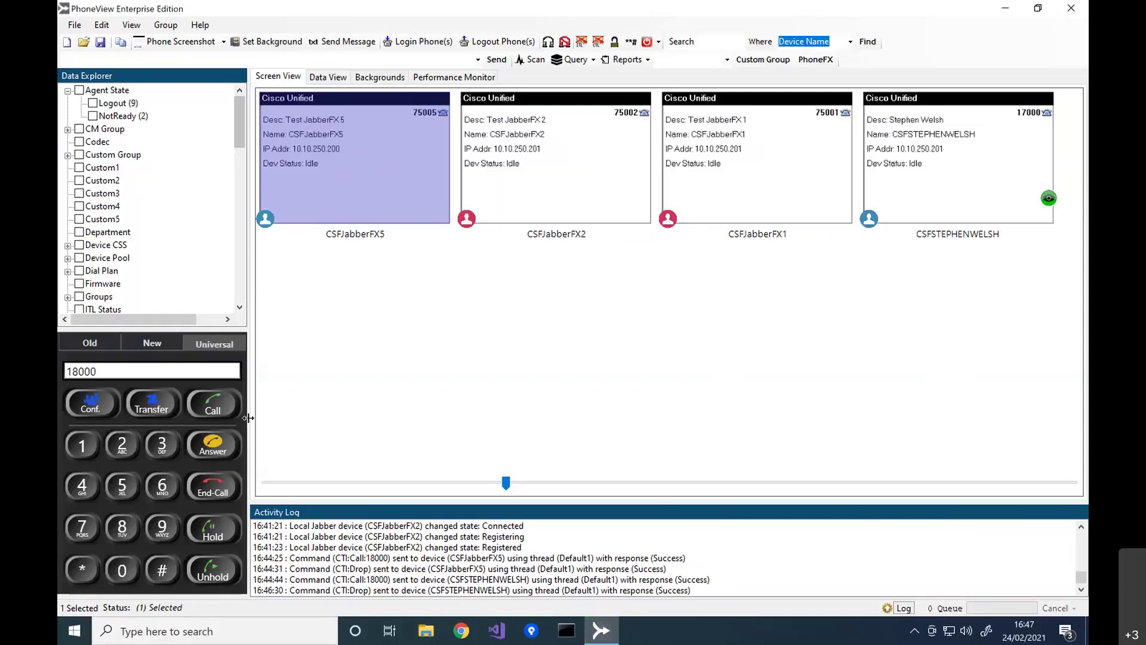
{"action": "left_click", "coordinate": [216, 413]}
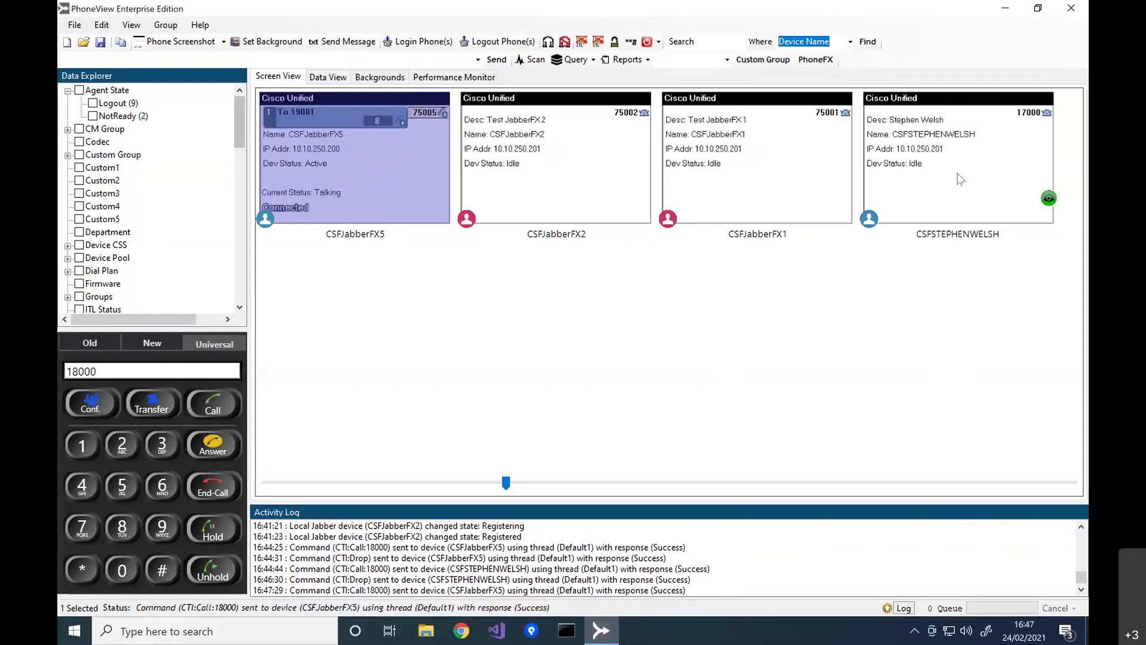
- Turn off the Admin Phone setting on the last phone in the row, and turn it back on
{"action": "left_click", "coordinate": [1015, 162]}
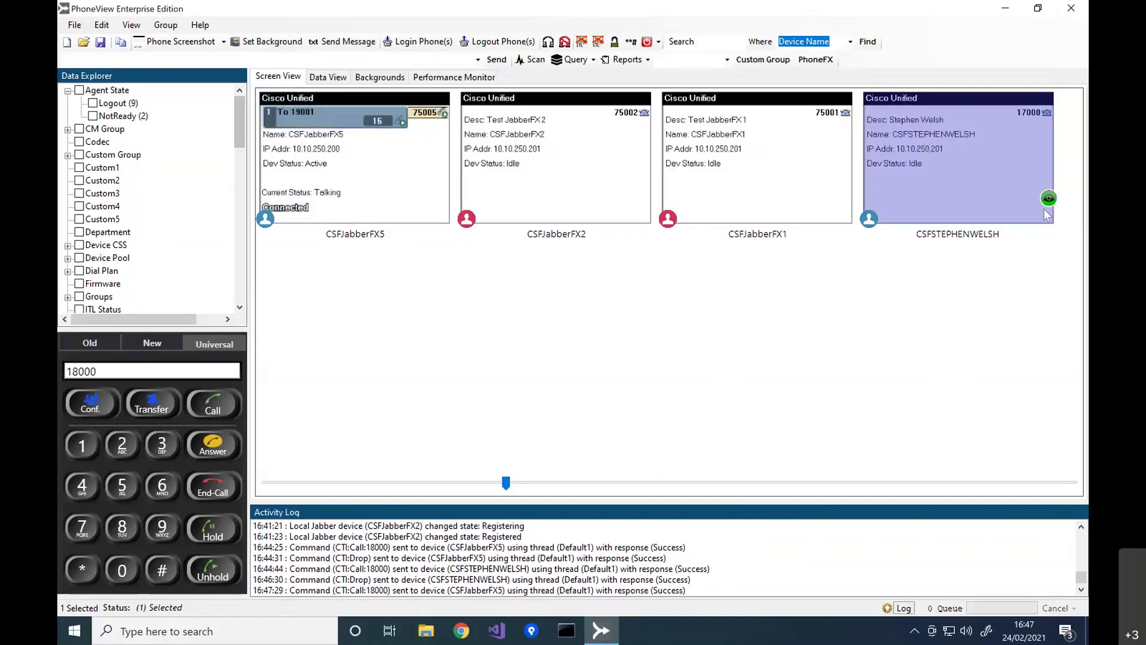
{"action": "right_click", "coordinate": [956, 180]}
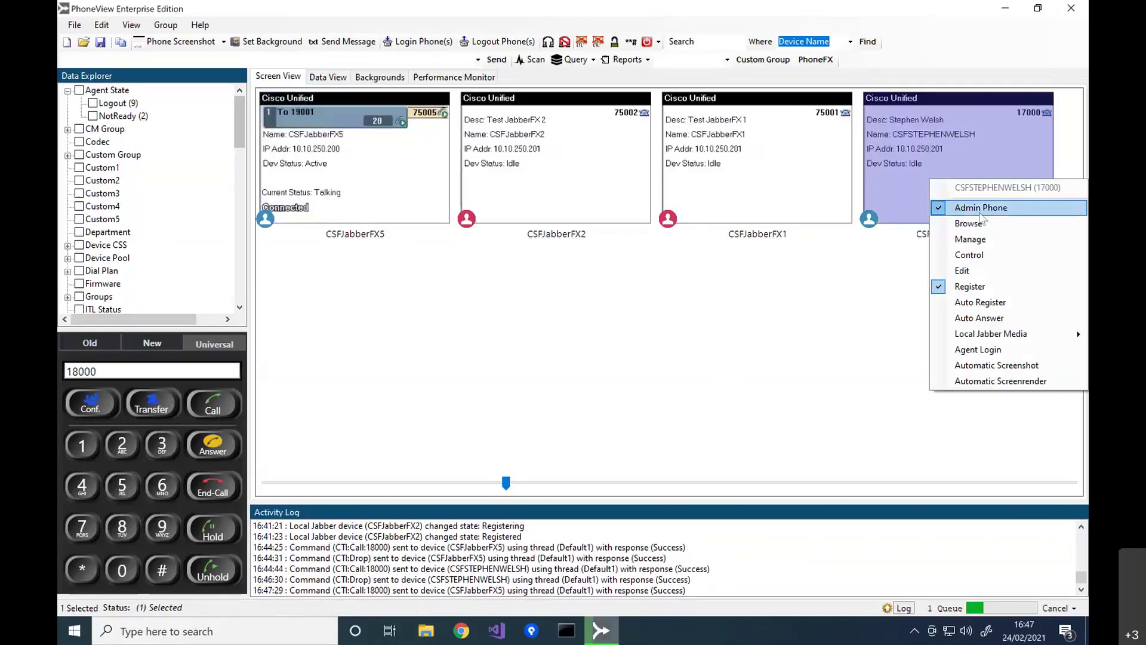
{"action": "left_click", "coordinate": [962, 209]}
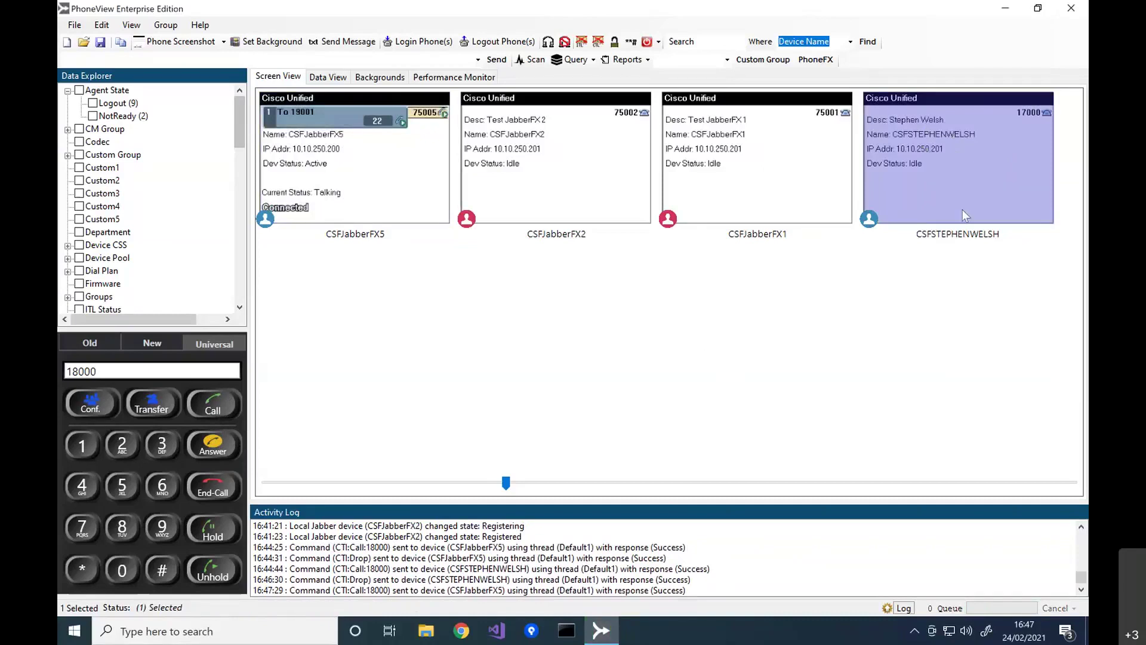
{"action": "right_click", "coordinate": [901, 205]}
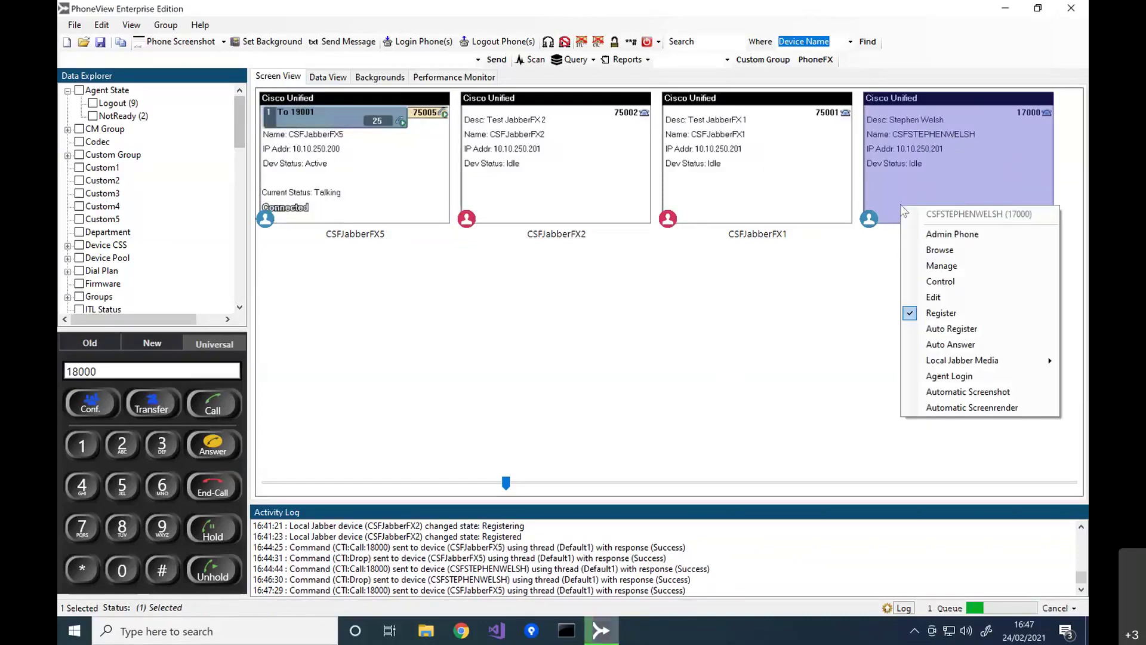
{"action": "left_click", "coordinate": [926, 235]}
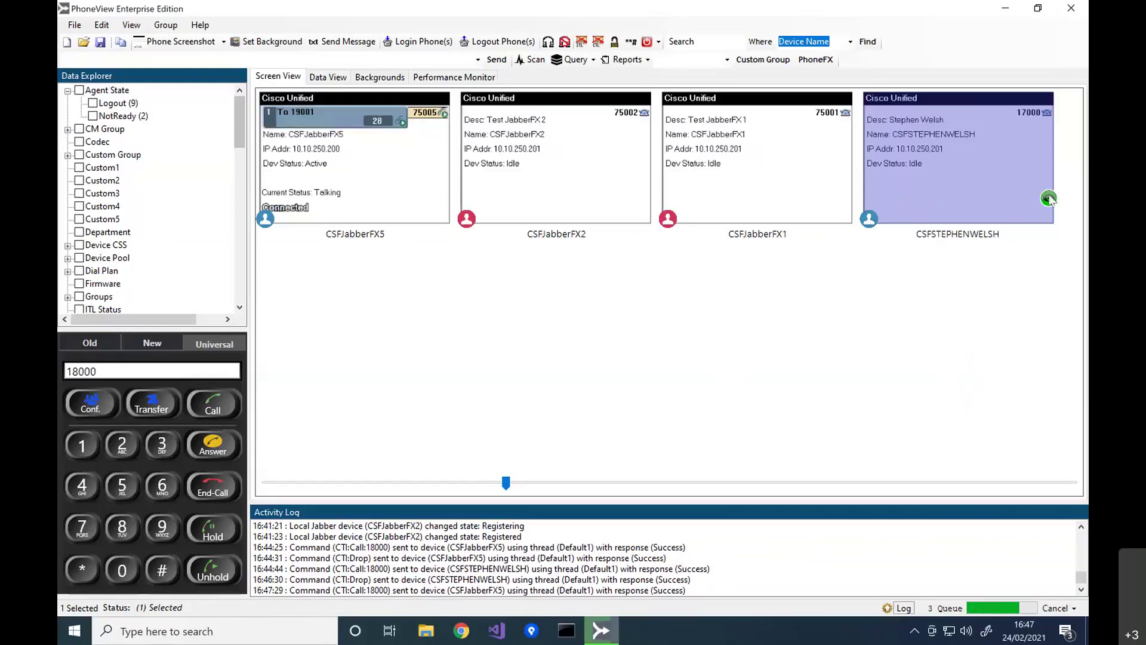
- Move the Admin Phone role to CSFJabberFX1, to CSFJabberFX2, and back to the last phone in the row
{"action": "right_click", "coordinate": [717, 190]}
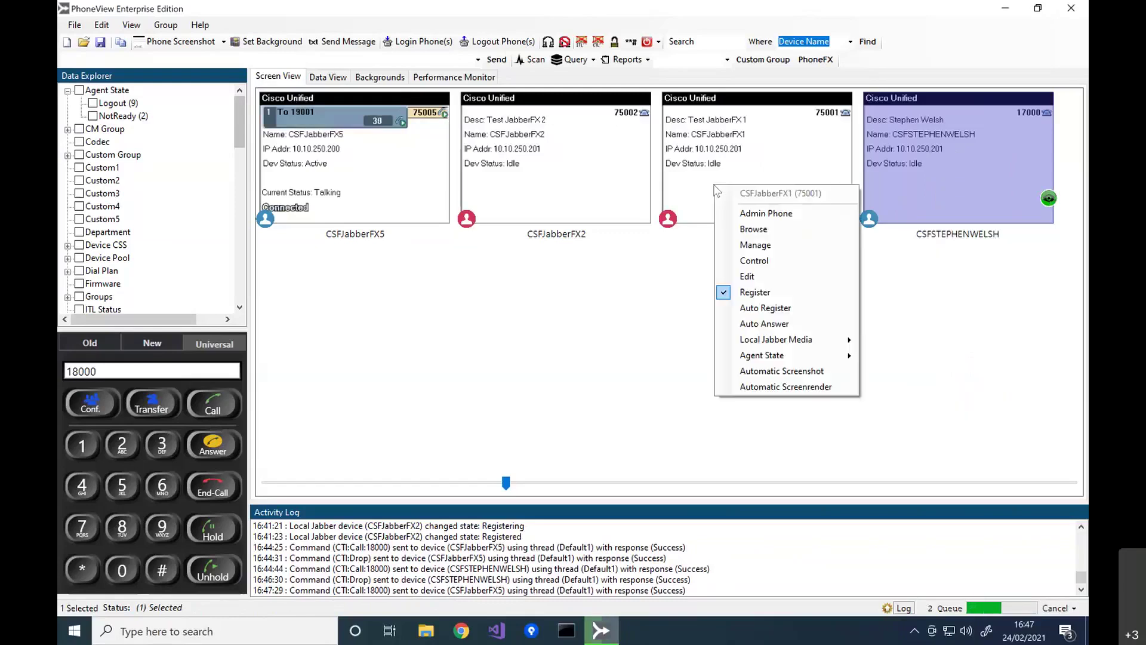
{"action": "left_click", "coordinate": [719, 212]}
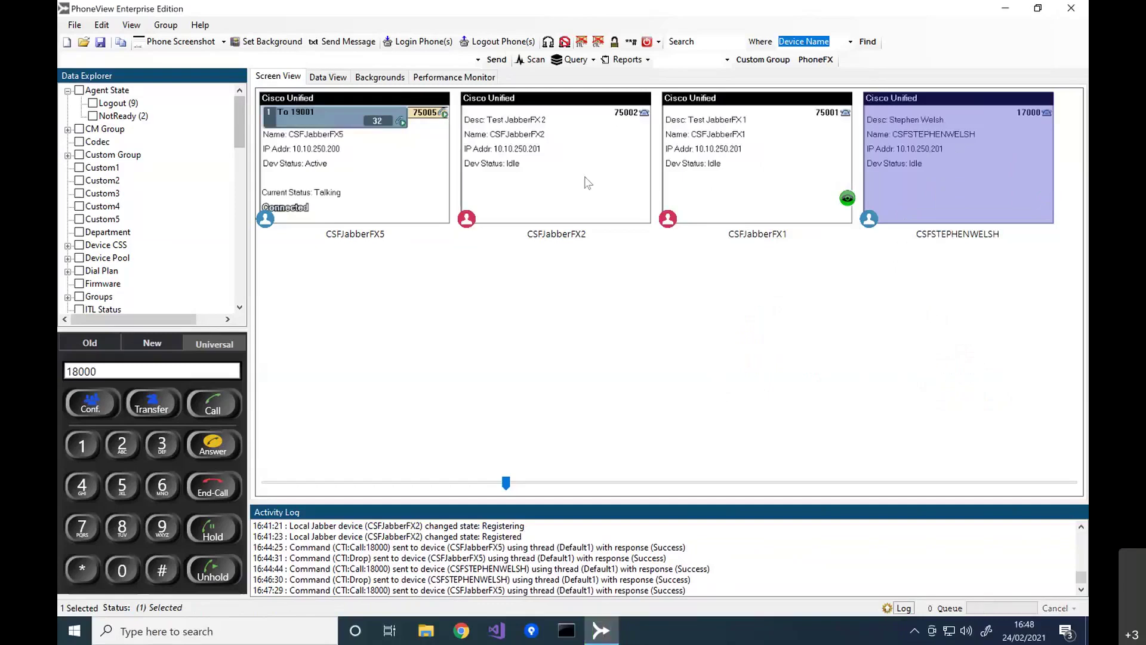
{"action": "right_click", "coordinate": [587, 179]}
{"action": "left_click", "coordinate": [635, 206]}
{"action": "right_click", "coordinate": [911, 174]}
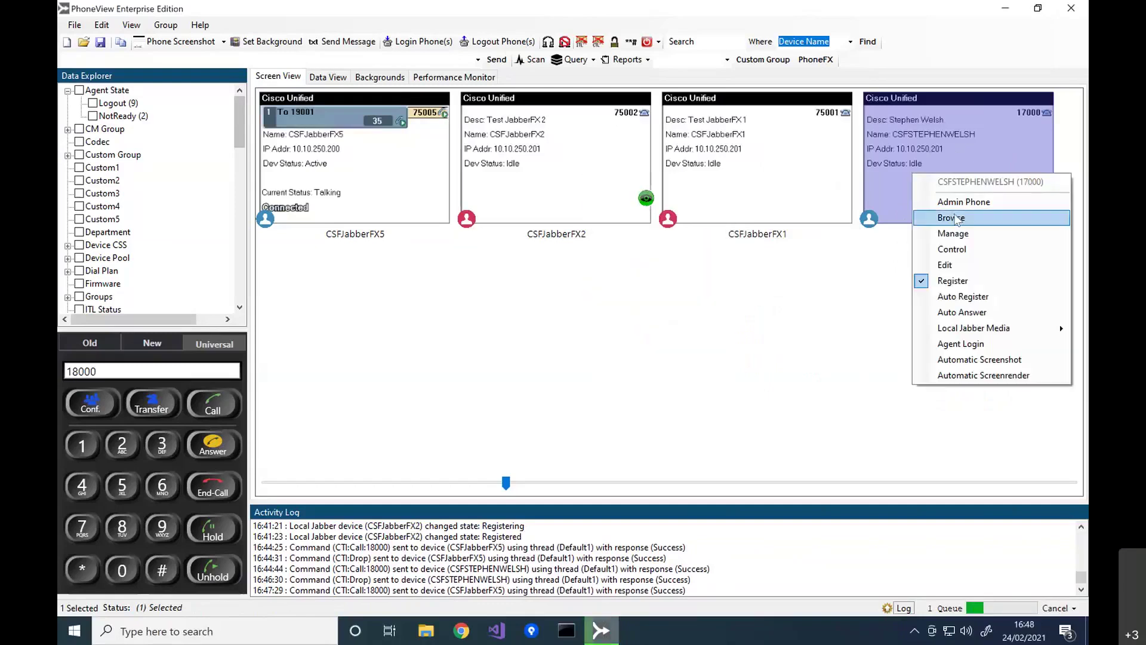
{"action": "left_click", "coordinate": [956, 218]}
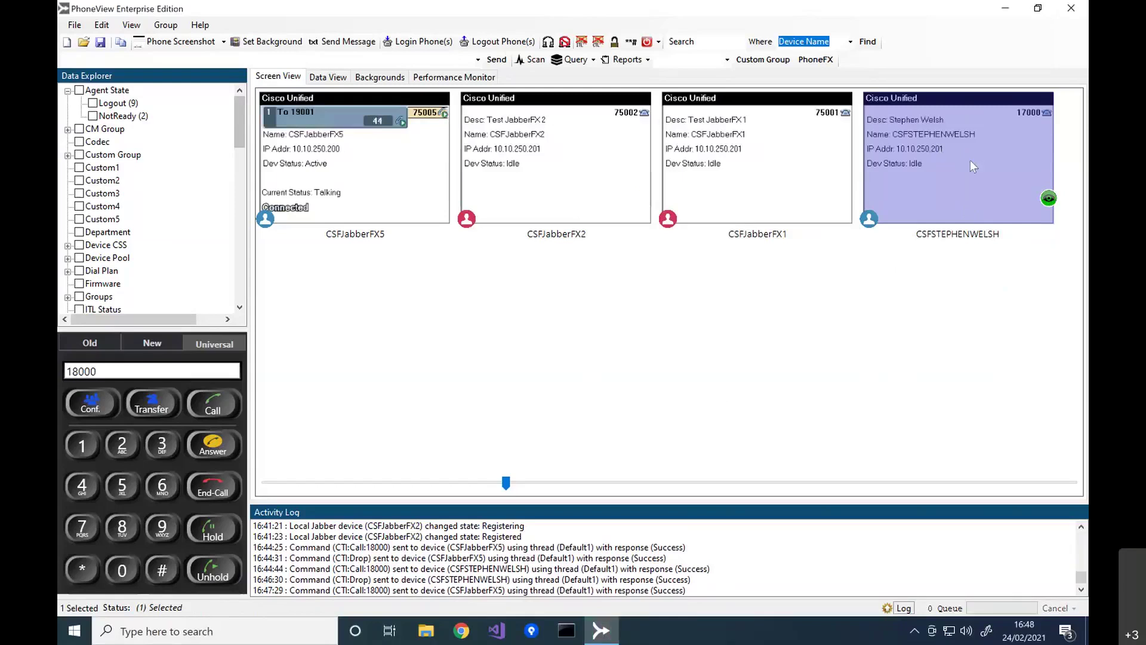
- End the active call on CSFJabberFX5
{"action": "left_click", "coordinate": [355, 167]}
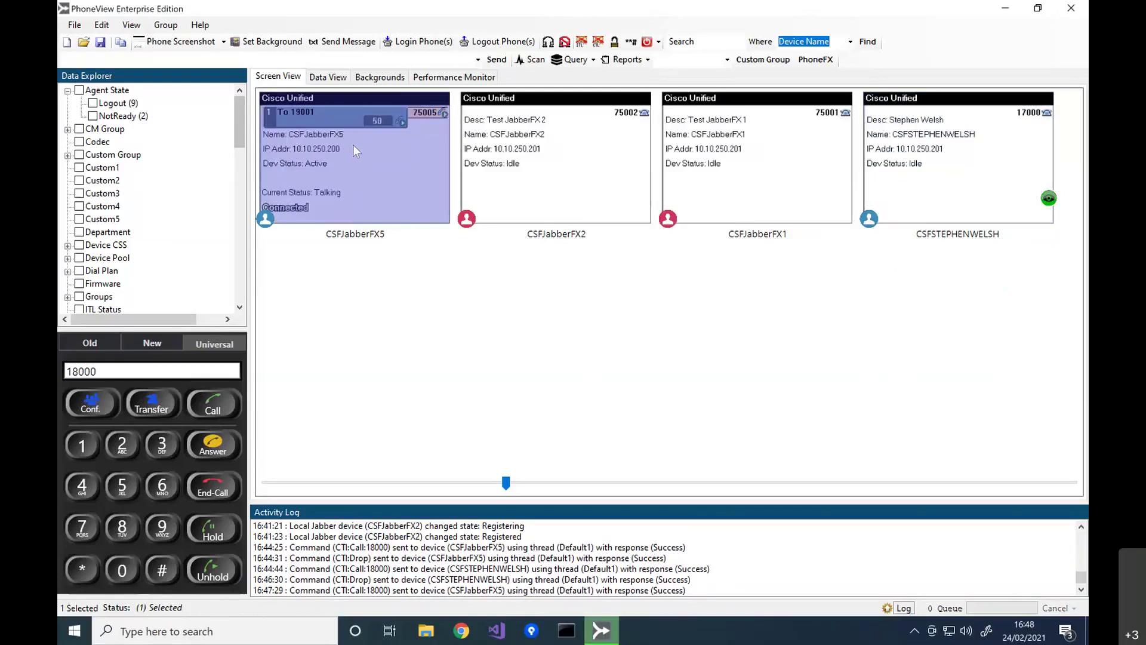
{"action": "left_click", "coordinate": [550, 48]}
{"action": "left_click", "coordinate": [213, 492]}
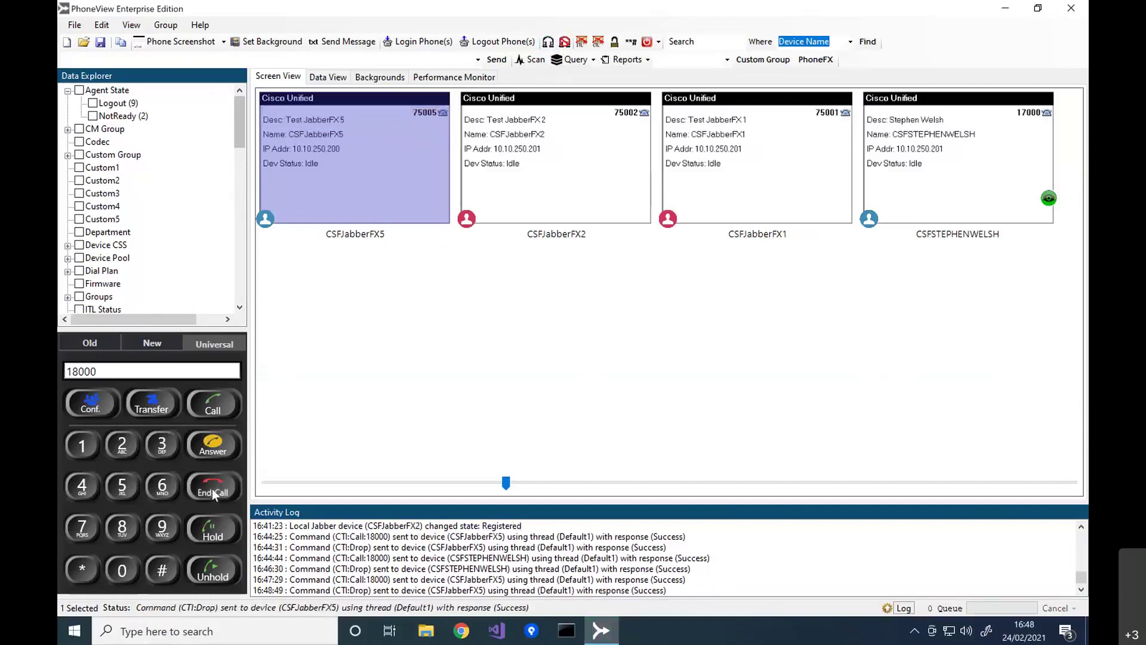
- Call the number already entered in the dial pad from CSFJabberFX5 again, and start monitoring that call with the admin phone
{"action": "left_click", "coordinate": [216, 409]}
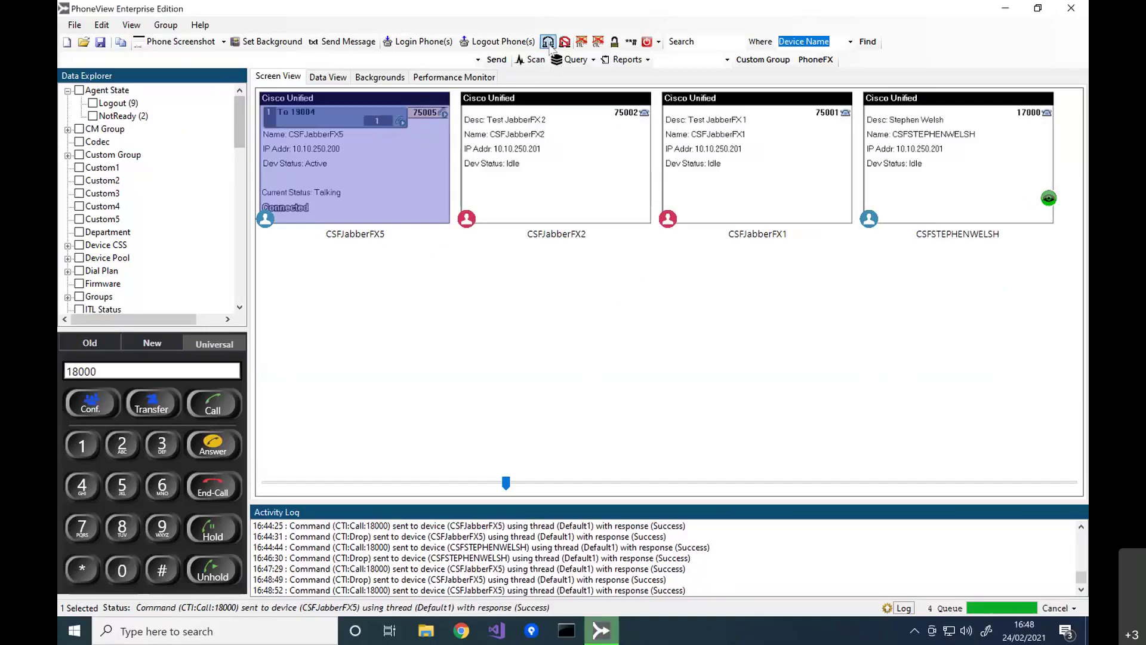
{"action": "left_click", "coordinate": [556, 62]}
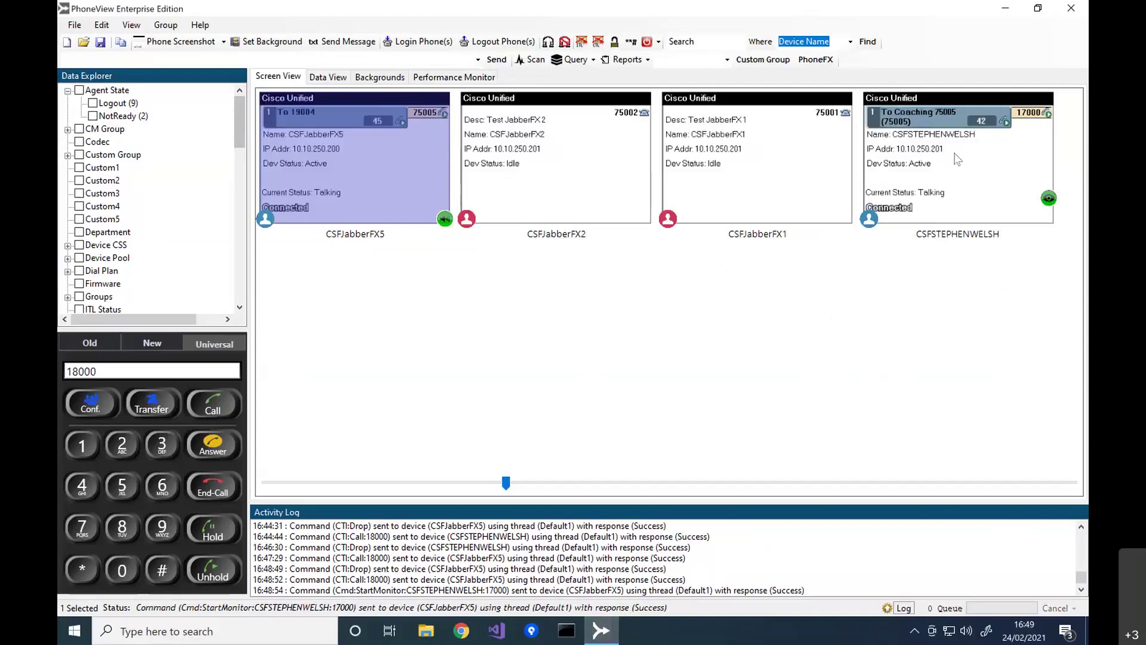
- Stop monitoring the call on CSFJabberFX5, and start monitoring it again with the admin phone
{"action": "left_click", "coordinate": [564, 41]}
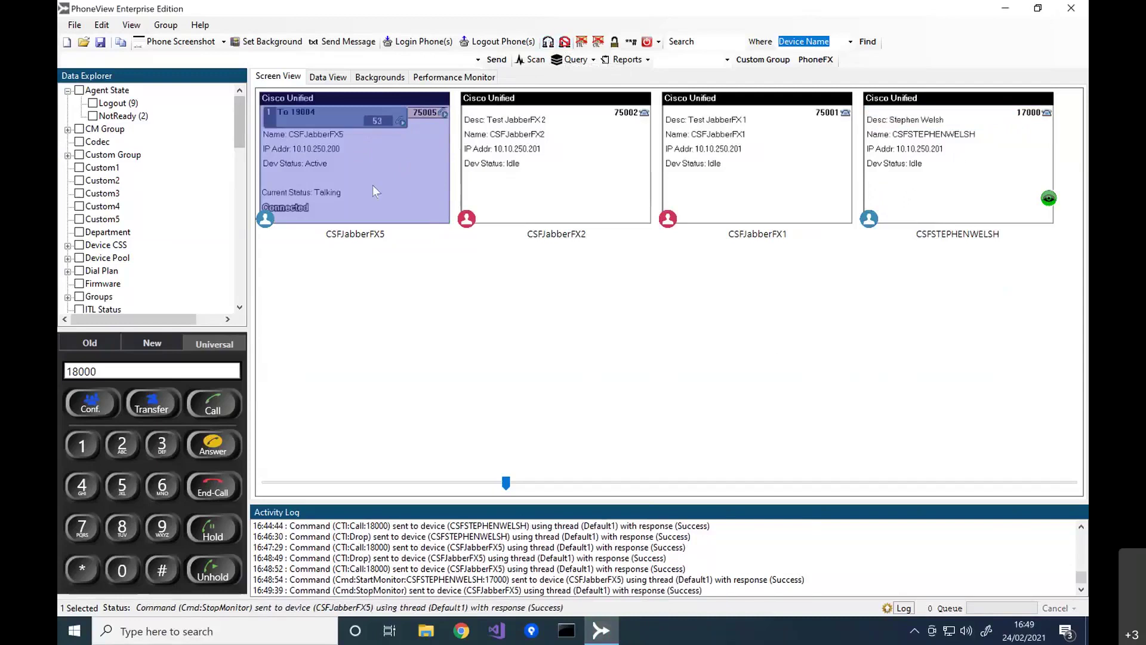
{"action": "left_click", "coordinate": [357, 147]}
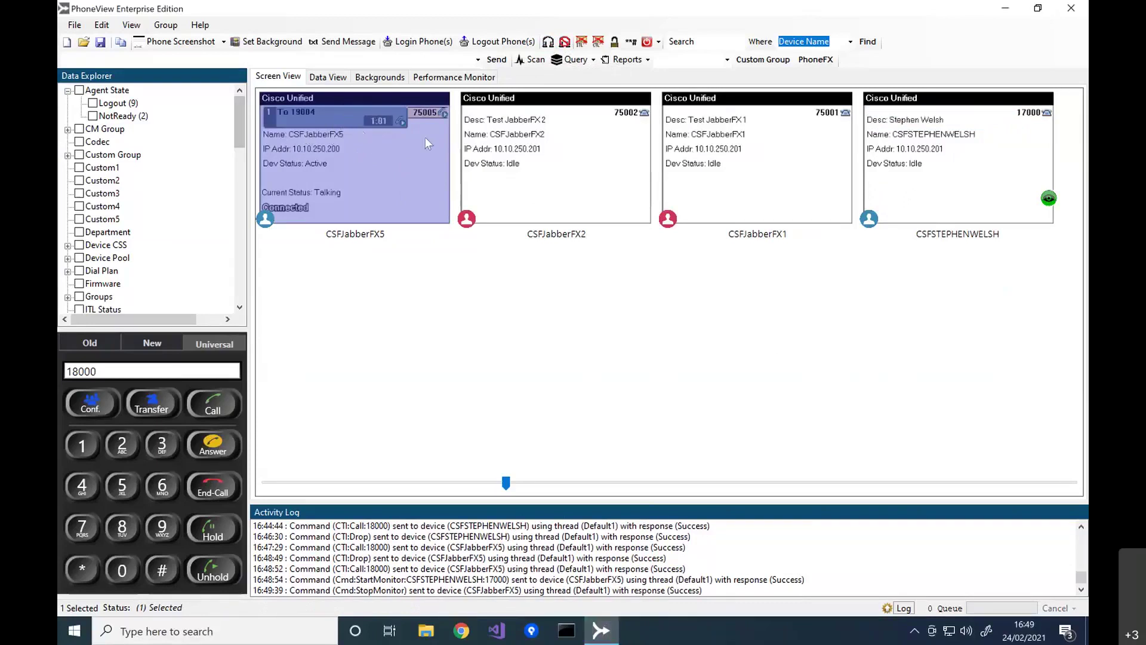
{"action": "left_click", "coordinate": [1022, 188]}
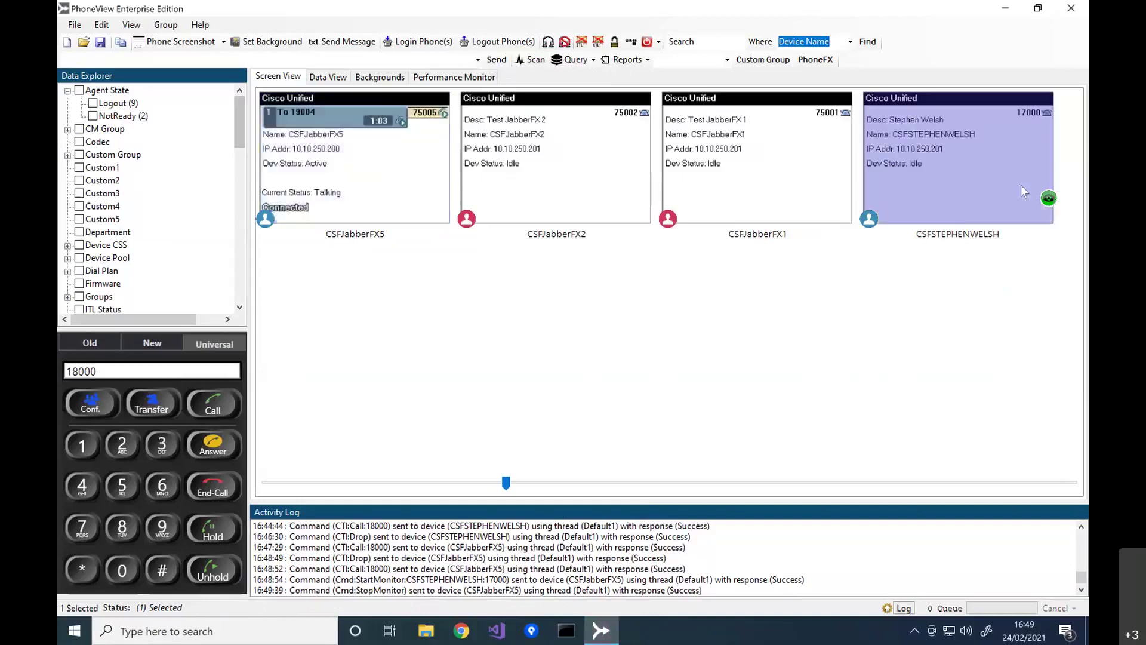
{"action": "left_click", "coordinate": [354, 169]}
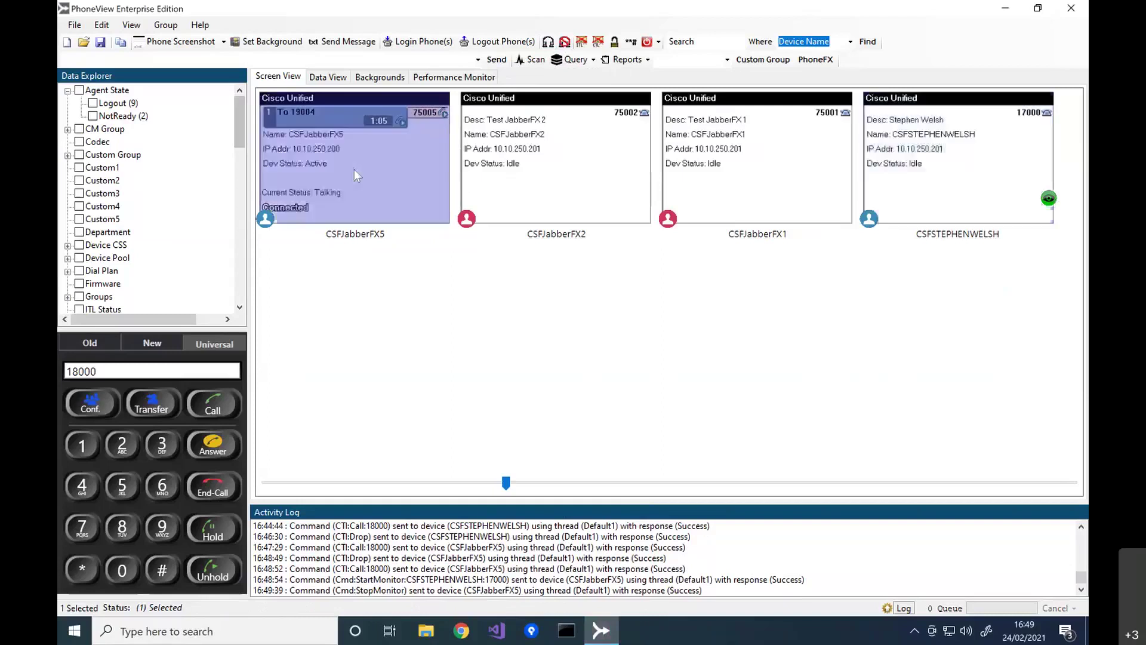
{"action": "left_click", "coordinate": [548, 41]}
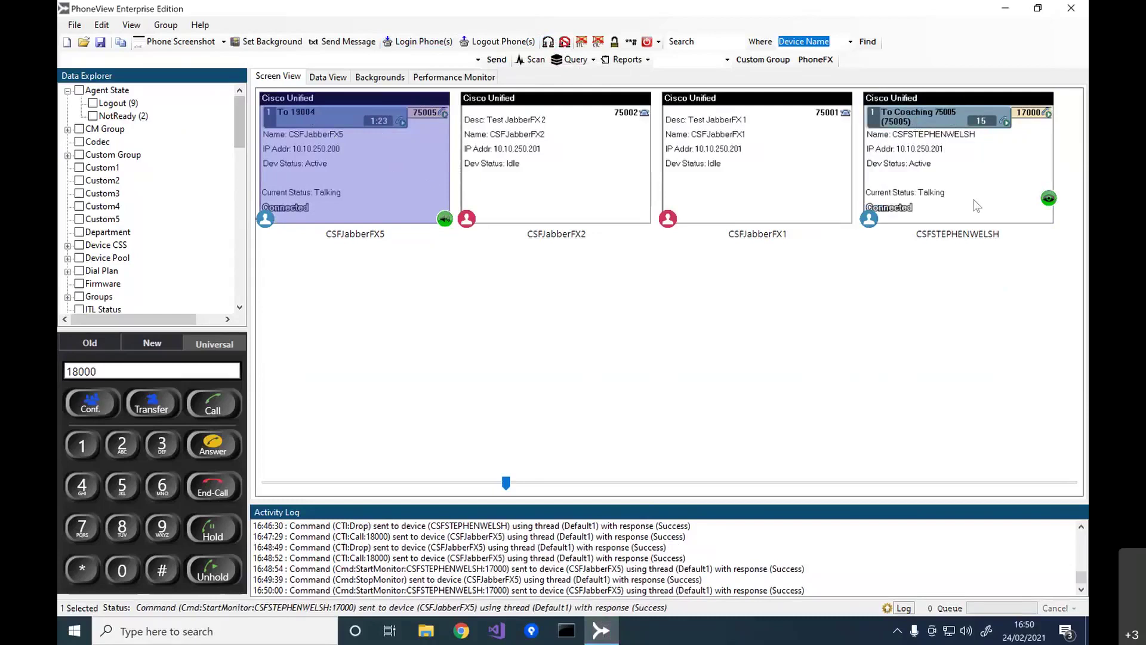
- Stop monitoring the call on CSFJabberFX5, and end that call
{"action": "left_click", "coordinate": [976, 156]}
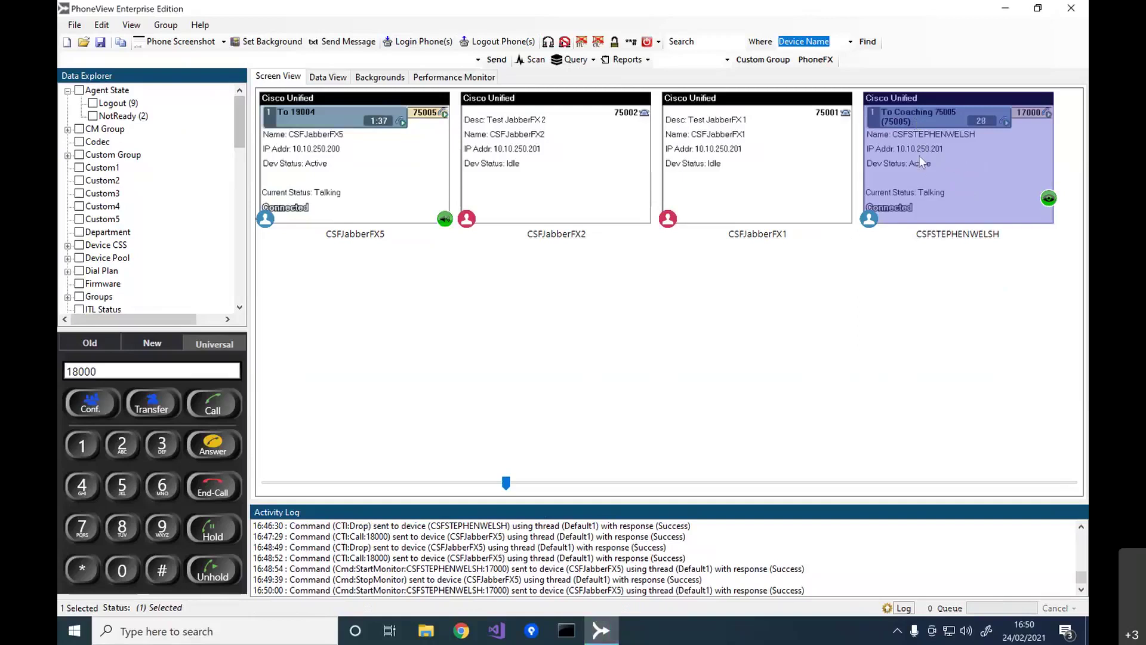
{"action": "left_click", "coordinate": [368, 175]}
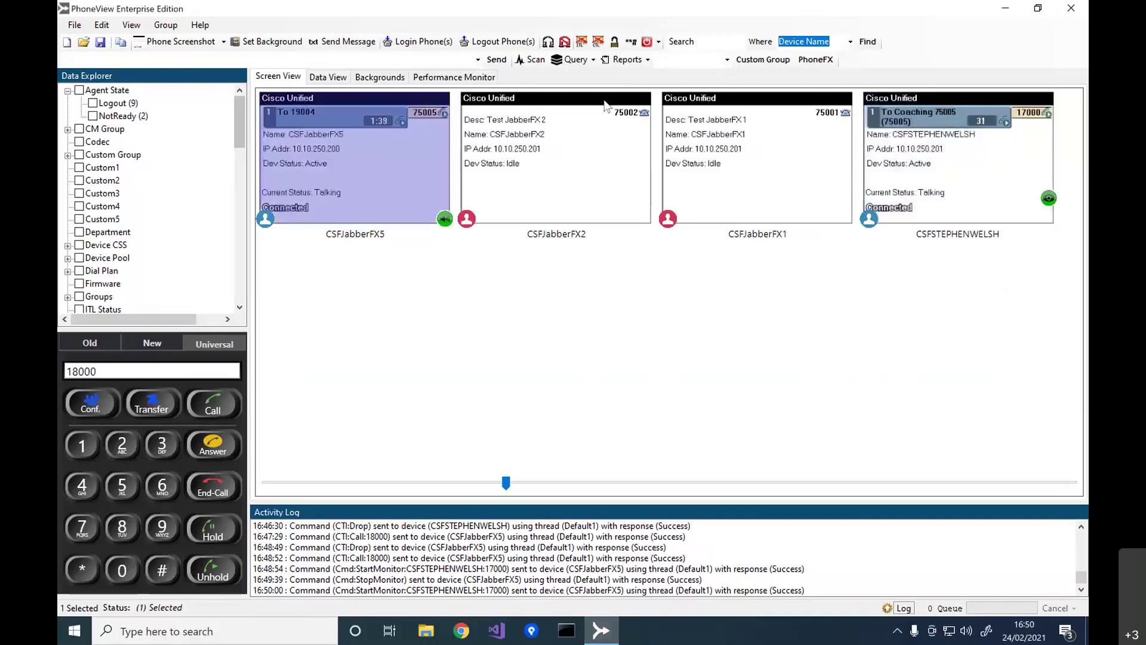
{"action": "left_click", "coordinate": [564, 42]}
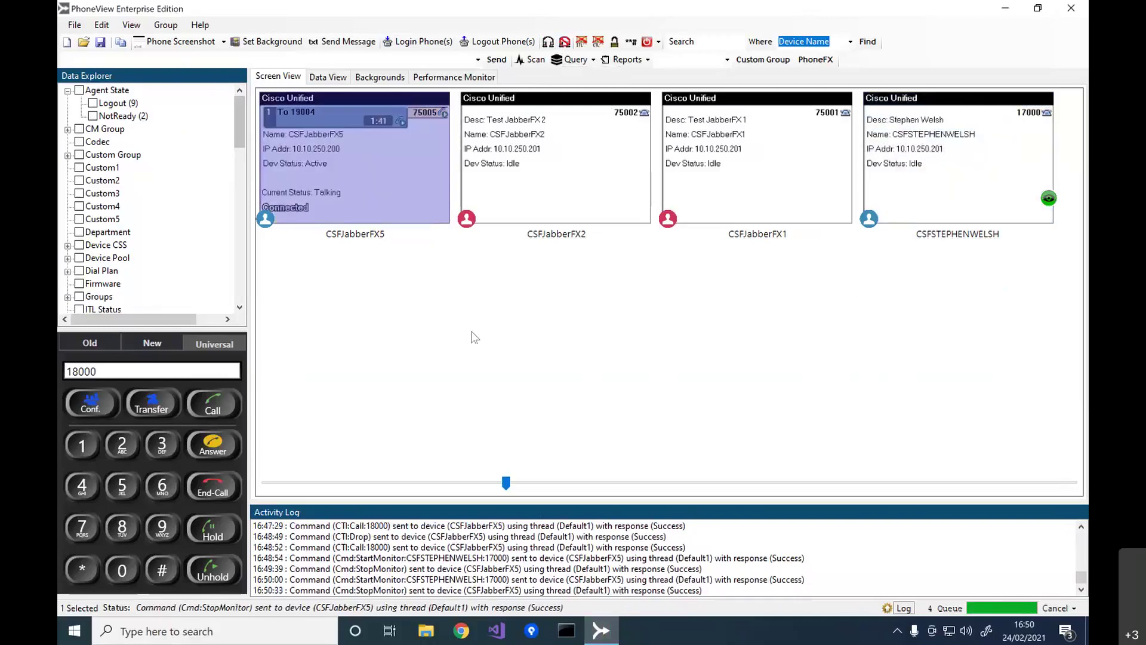
{"action": "left_click", "coordinate": [361, 180]}
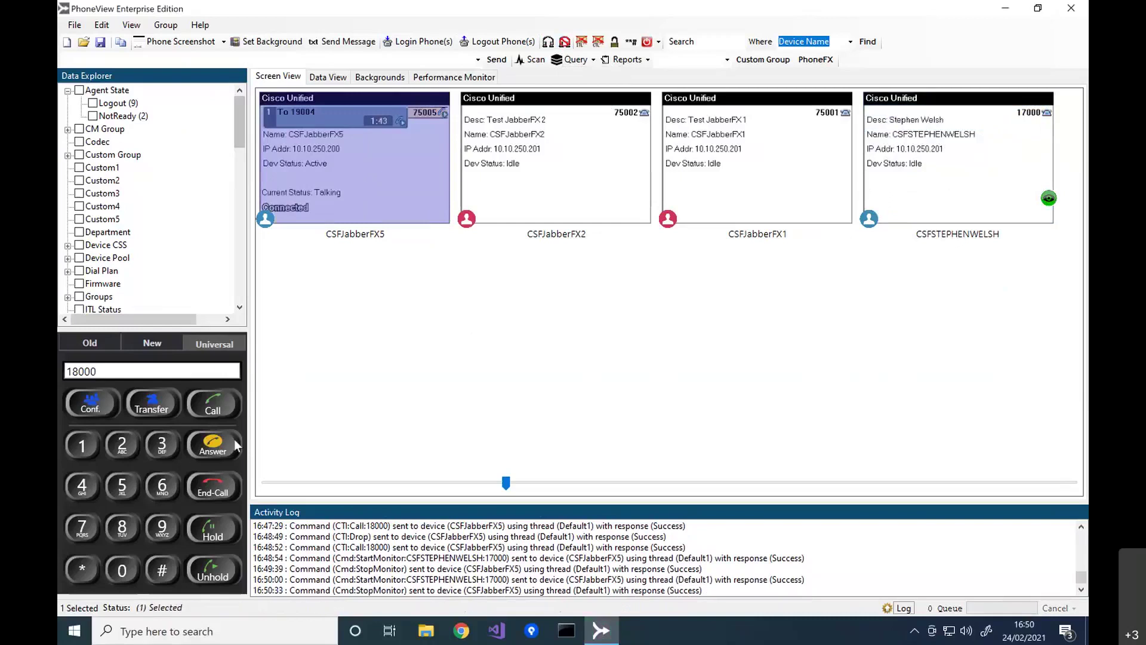
{"action": "left_click", "coordinate": [213, 490]}
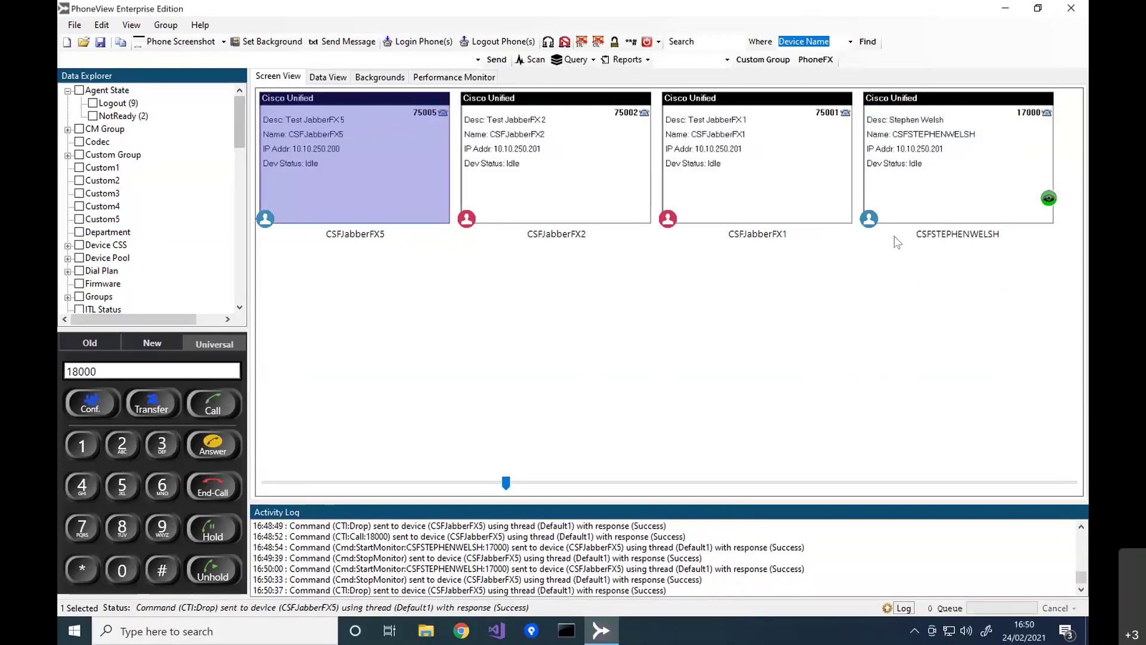
{"action": "left_click_drag", "start_coordinate": [929, 267], "coordinate": [790, 164]}
{"action": "left_click", "coordinate": [796, 297]}
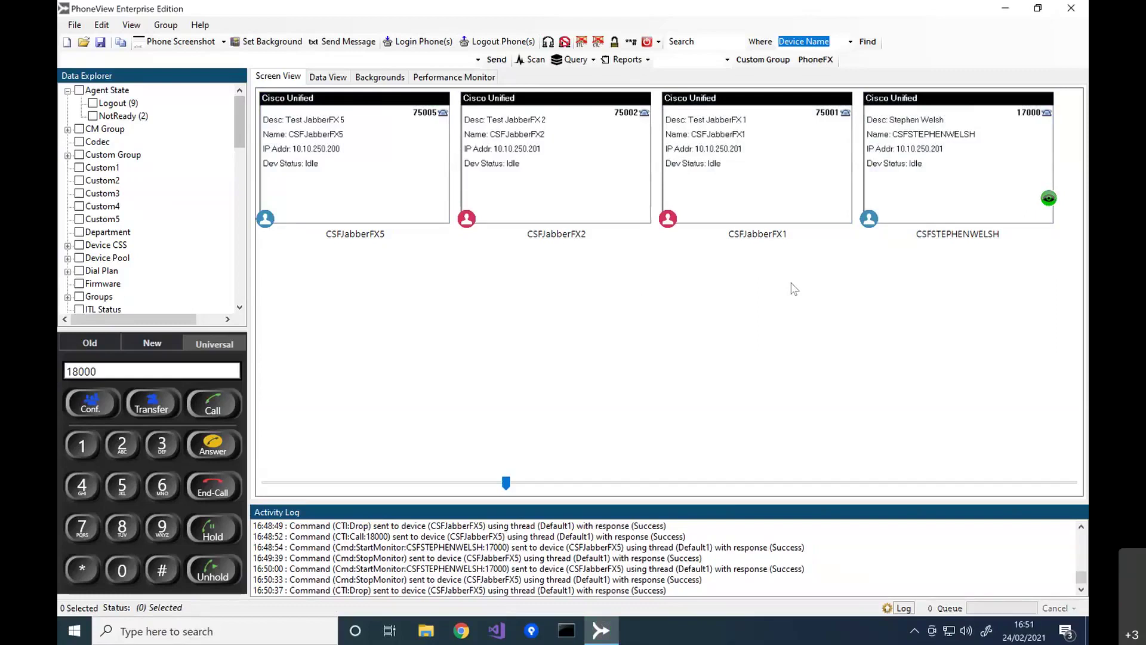
- Change the last digit of the dial pad number to 4, and call it from the last phone in the row
{"action": "left_click", "coordinate": [936, 179]}
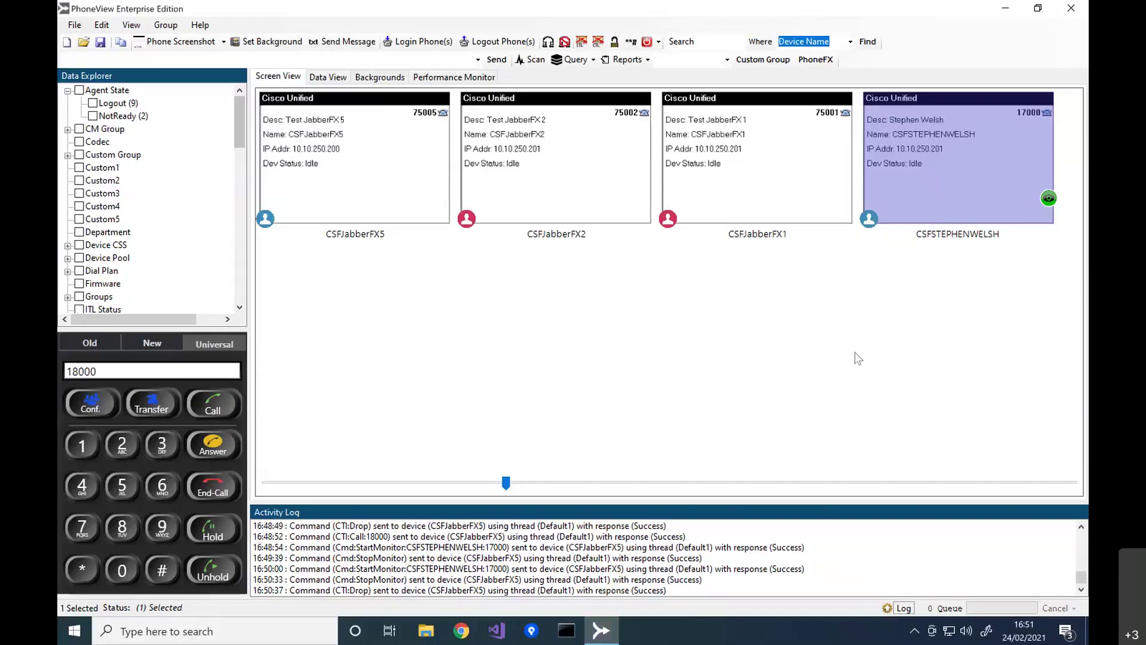
{"action": "left_click", "coordinate": [130, 372]}
{"action": "key", "text": "BackSpace"}
{"action": "type", "text": "4"}
{"action": "left_click", "coordinate": [213, 409]}
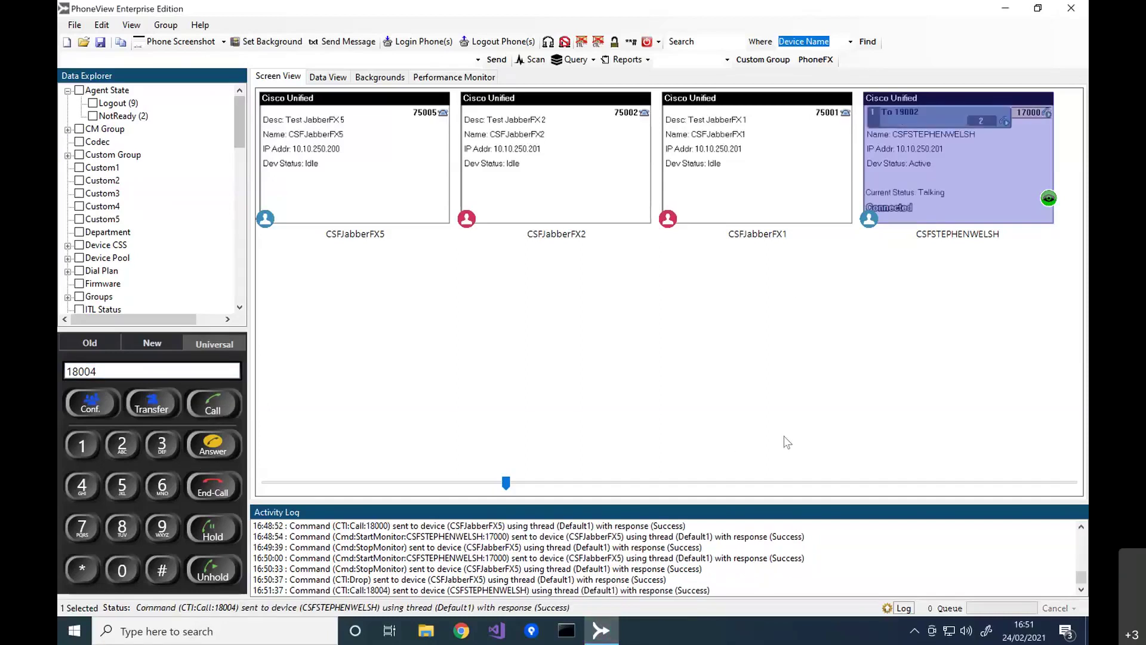
- End the active call on the last phone in the row
{"action": "left_click", "coordinate": [929, 173]}
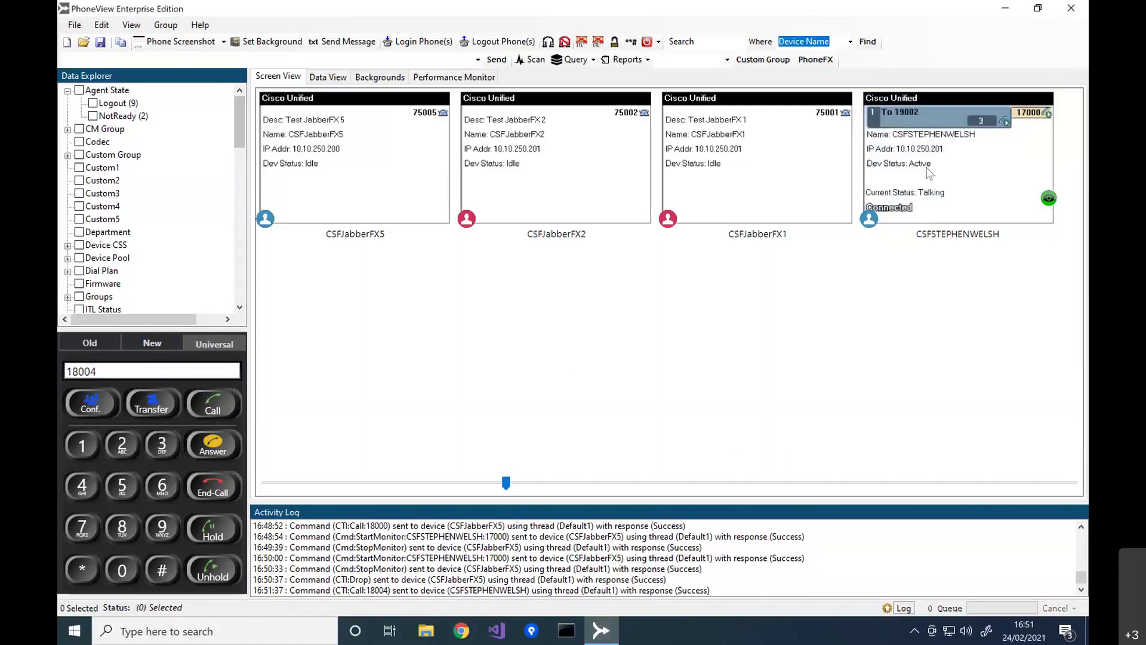
{"action": "left_click", "coordinate": [930, 172]}
{"action": "left_click", "coordinate": [213, 487]}
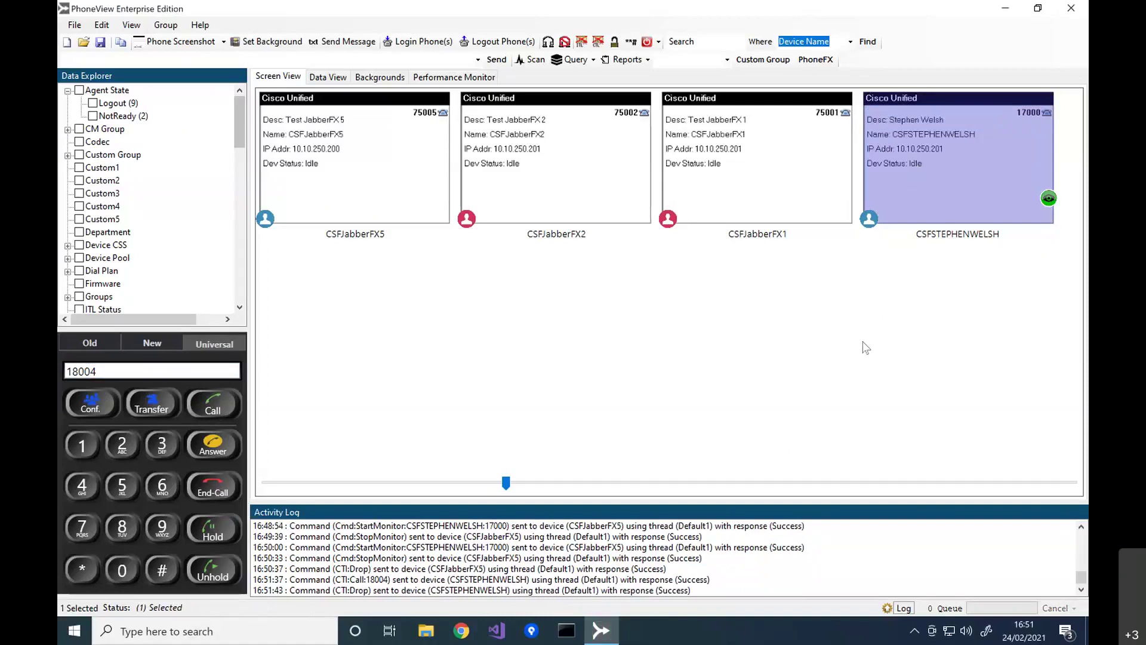
- Call the dial pad number from the last phone again, and send the digits 1, 2 and 3 during the call
{"action": "left_click", "coordinate": [210, 410]}
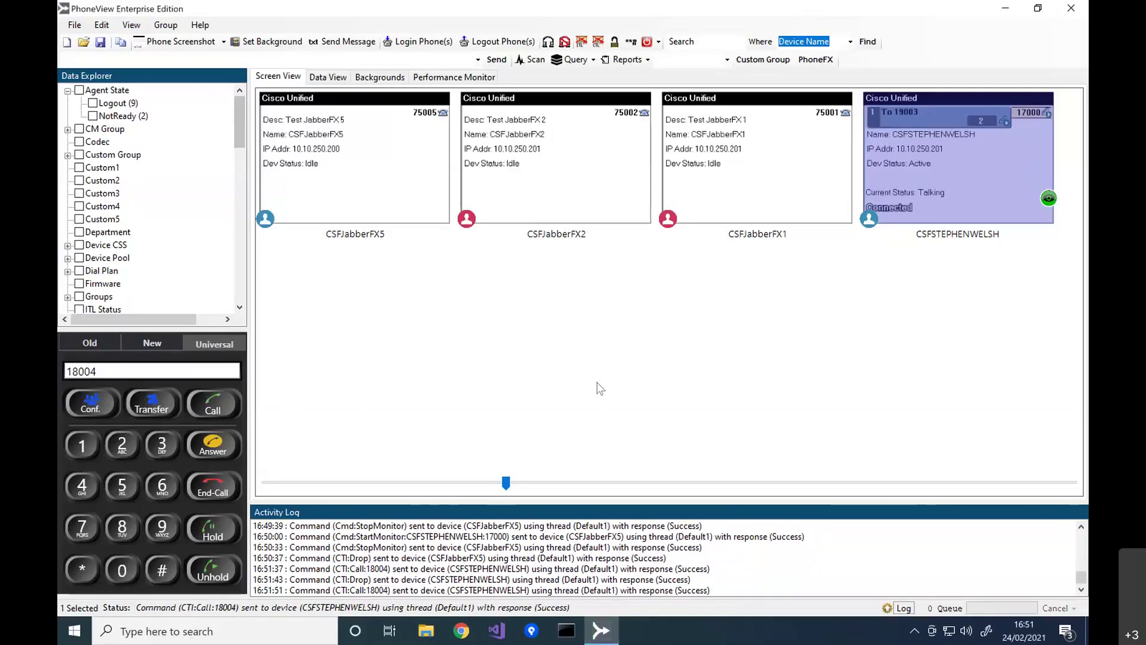
{"action": "left_click", "coordinate": [94, 446]}
{"action": "left_click", "coordinate": [122, 454]}
{"action": "left_click", "coordinate": [159, 445]}
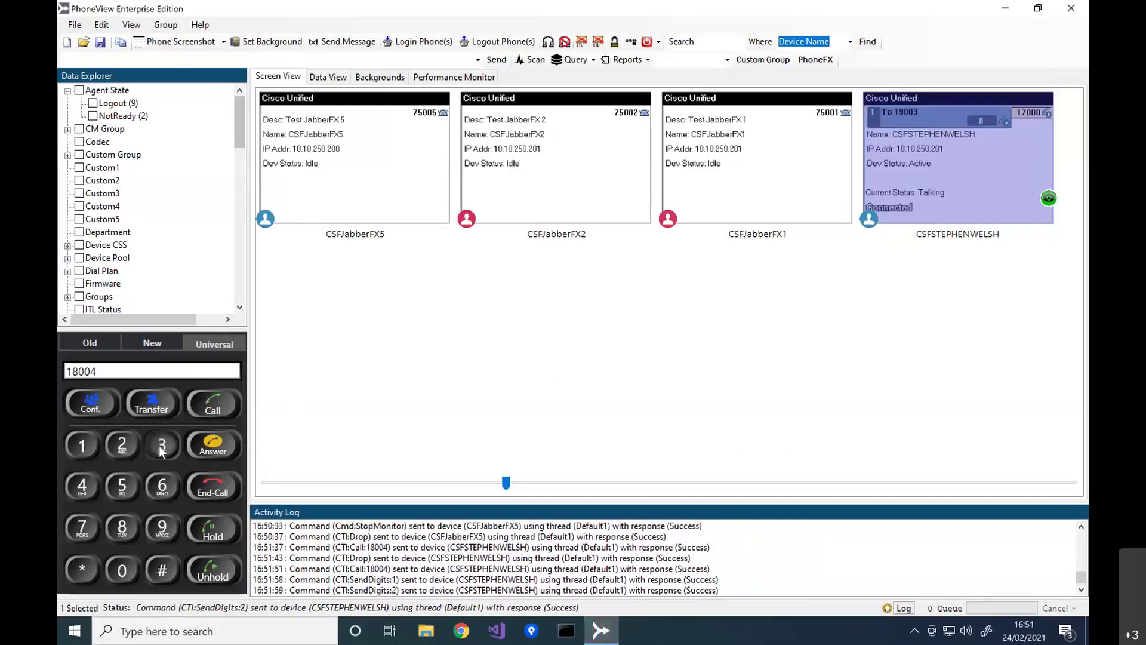
- Send the digit 4 followed by 2, 2, 2 and 2 during the last phone's active call
{"action": "left_click", "coordinate": [83, 486]}
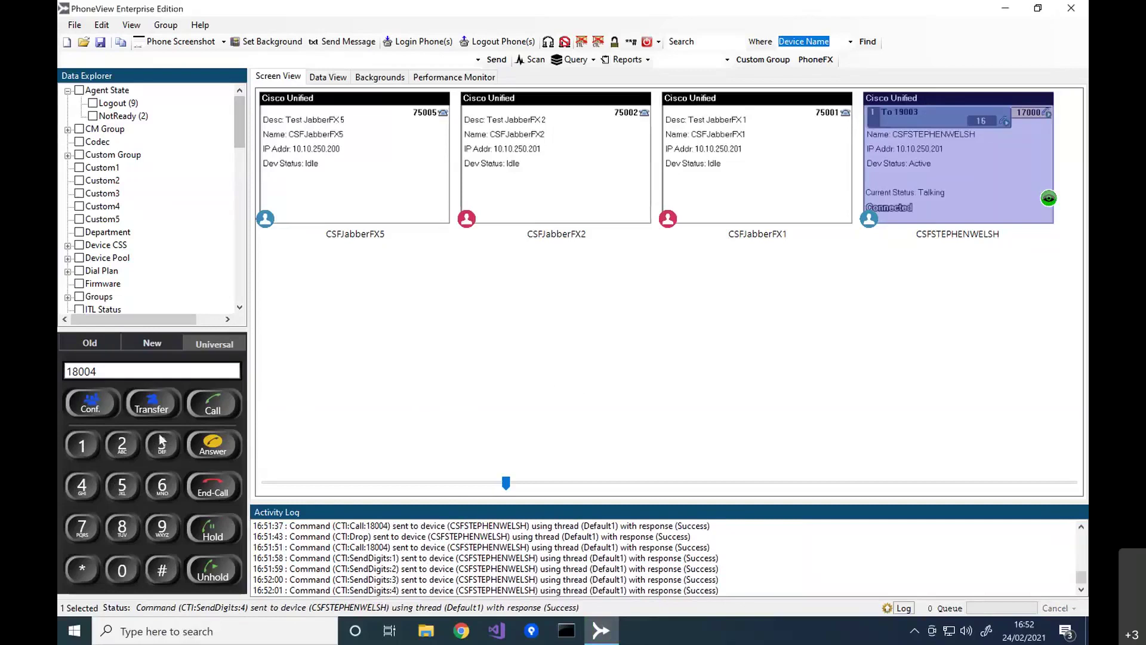
{"action": "left_click", "coordinate": [122, 448]}
{"action": "left_click", "coordinate": [122, 448]}
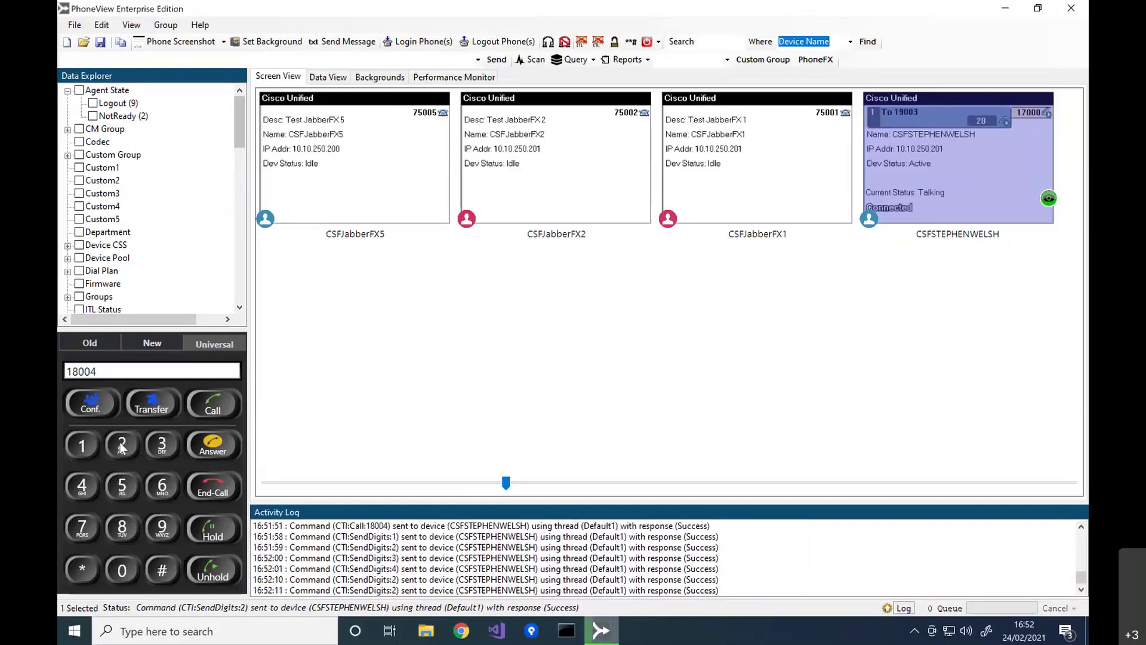
{"action": "left_click", "coordinate": [122, 447]}
{"action": "left_click", "coordinate": [122, 448]}
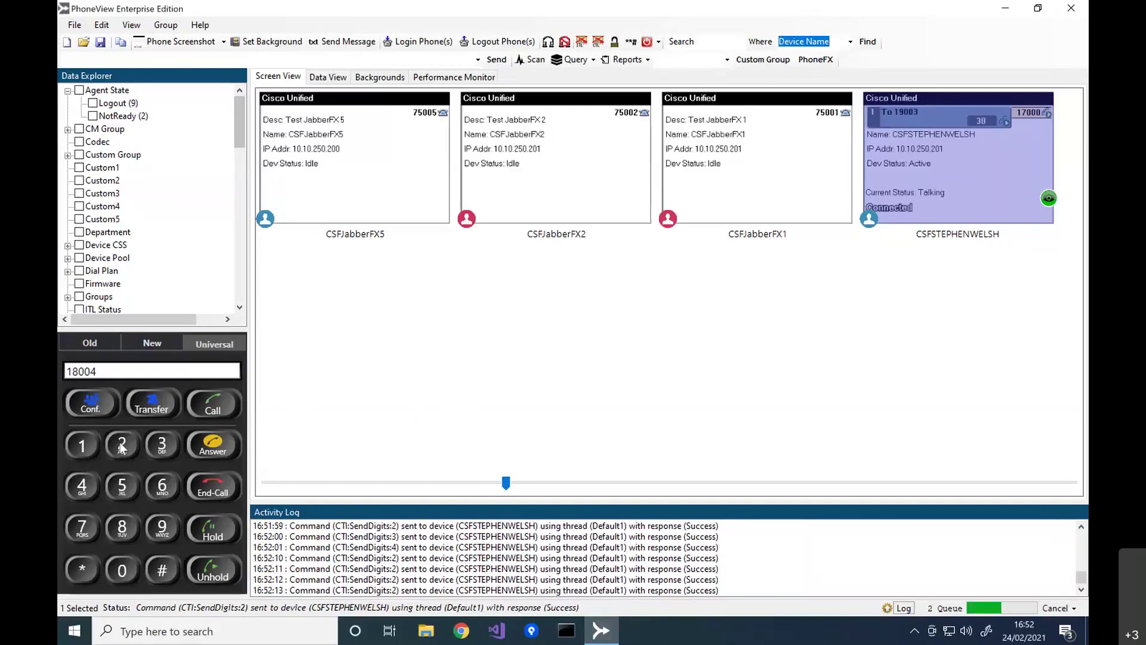
- Send 1, 2, # and 1 during the last phone's active call, and end that call
{"action": "left_click", "coordinate": [84, 448]}
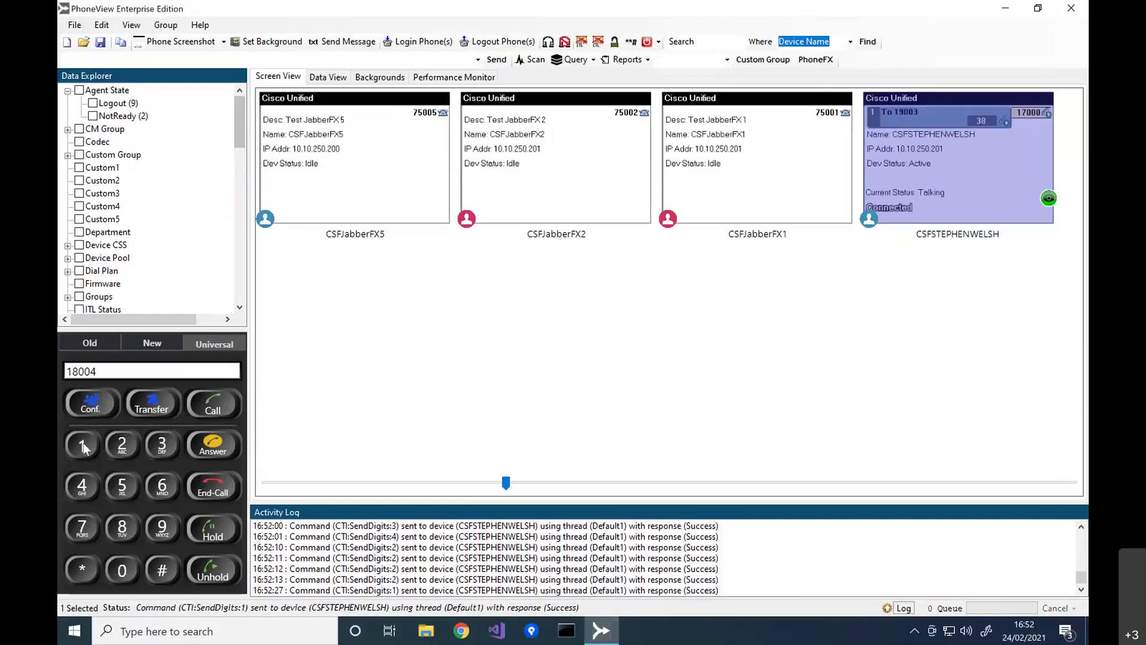
{"action": "left_click", "coordinate": [127, 445]}
{"action": "left_click", "coordinate": [163, 569]}
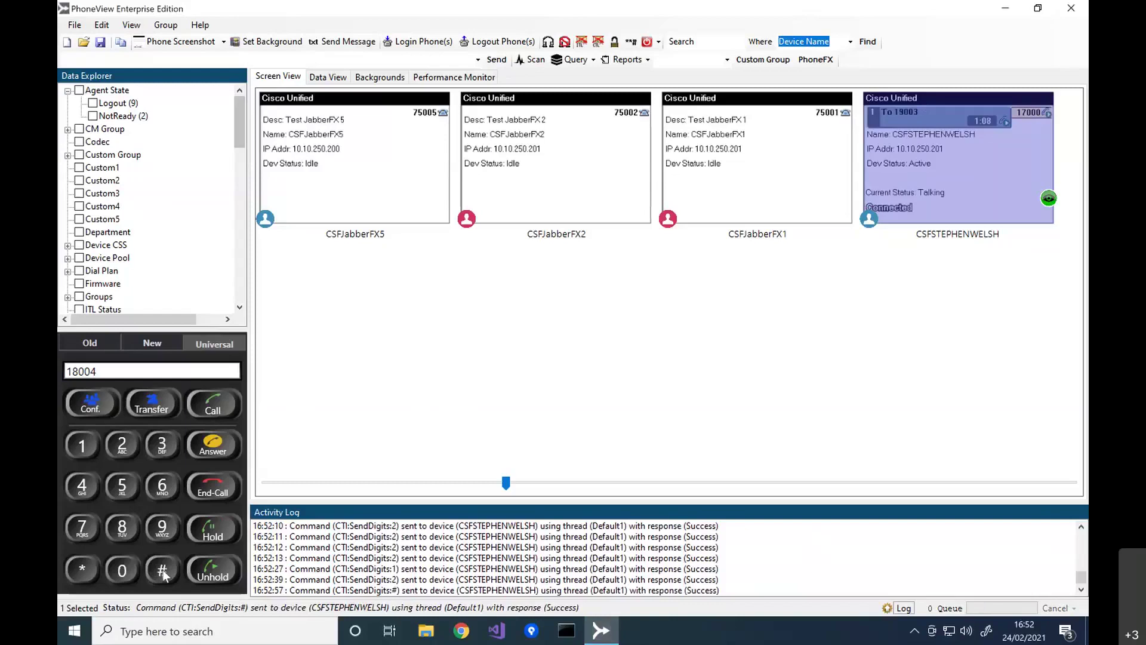
{"action": "left_click", "coordinate": [81, 442]}
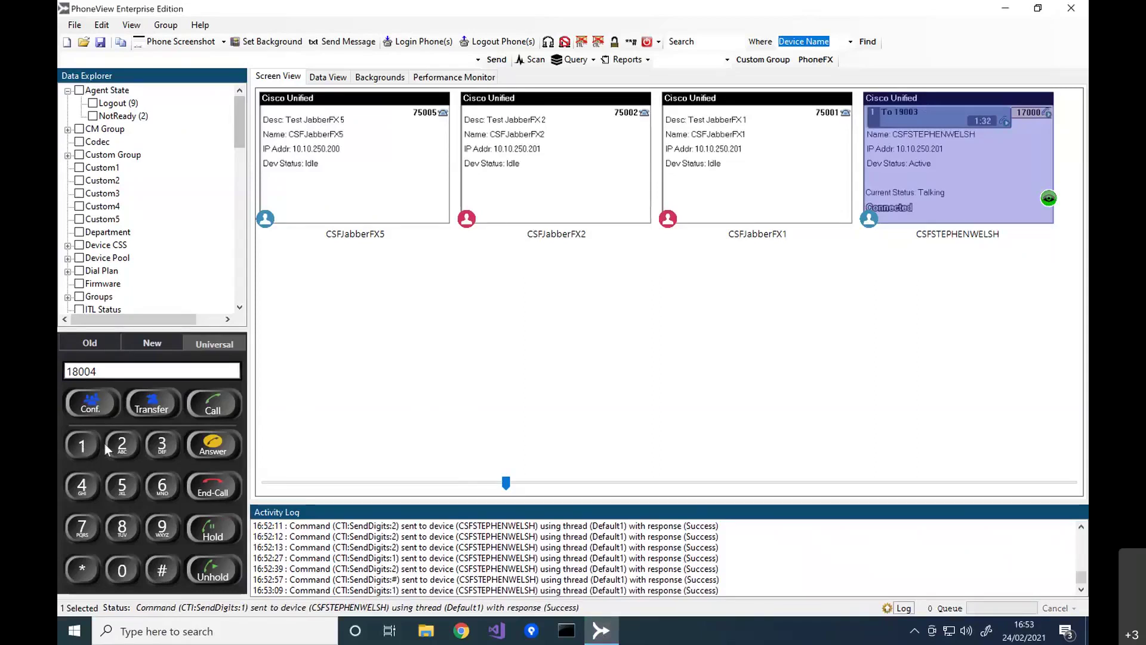
{"action": "left_click", "coordinate": [213, 491]}
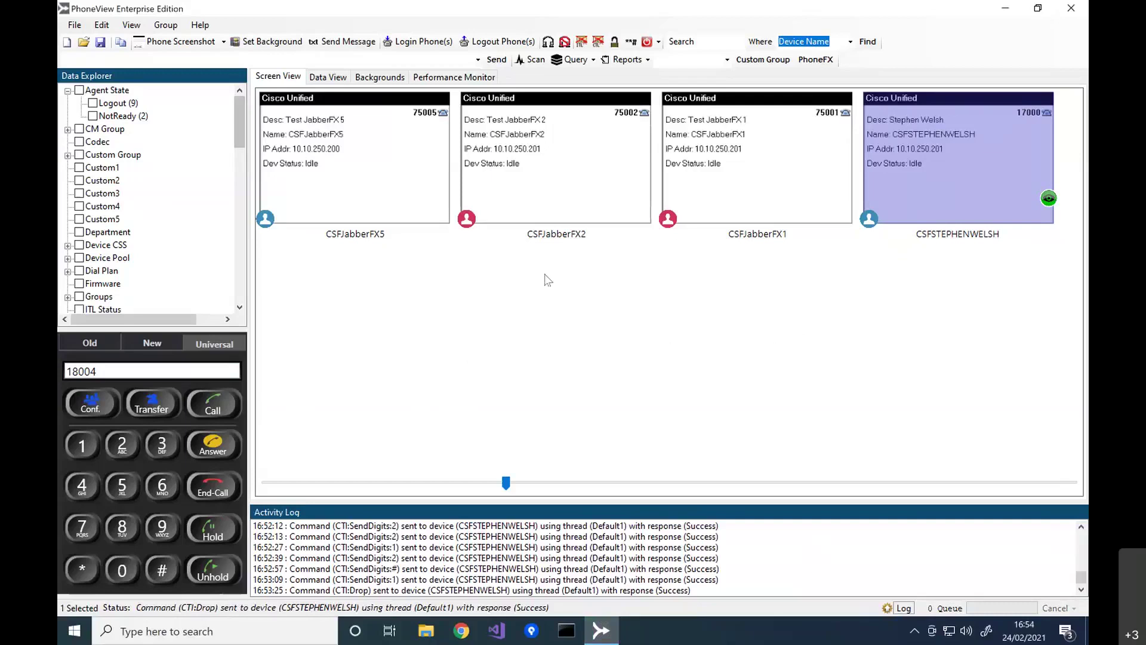
{"action": "left_click", "coordinate": [922, 204]}
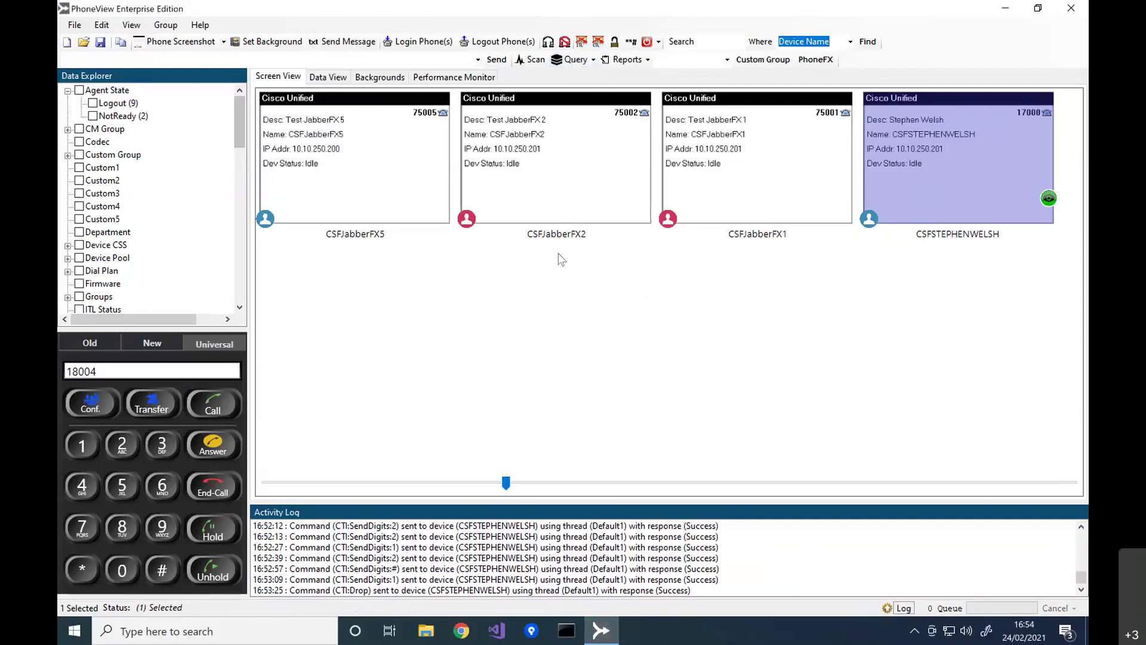
- Switch to the PowerPoint slide show and advance from the Demo slide to the Q & A slide
{"action": "key", "text": "super+Tab"}
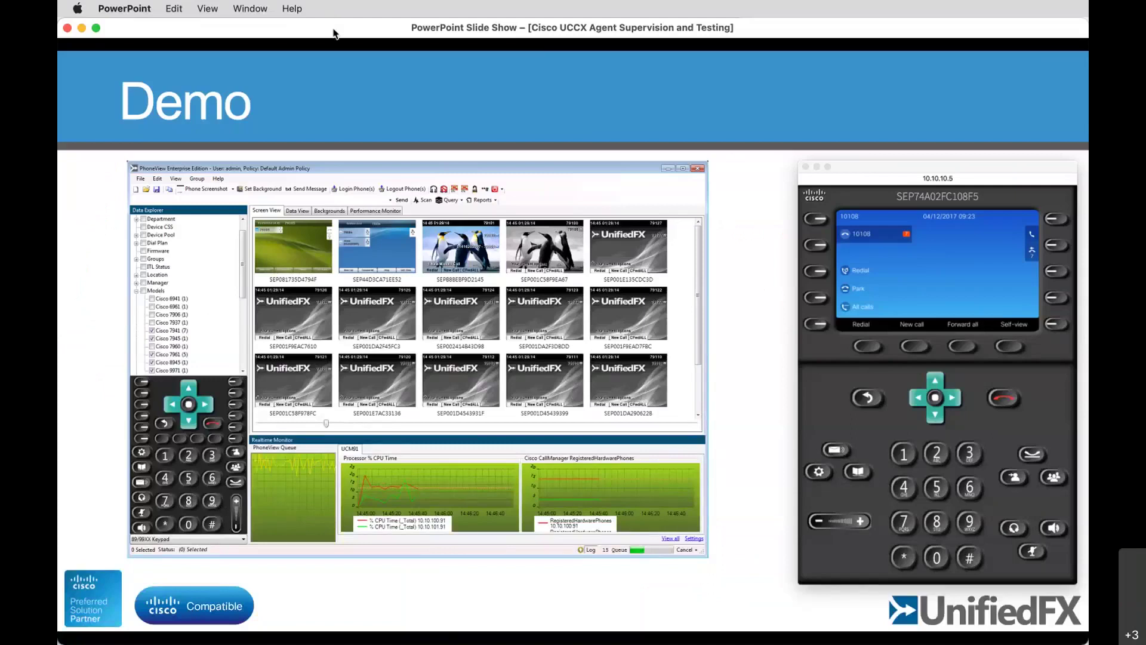
{"action": "key", "text": "Right"}
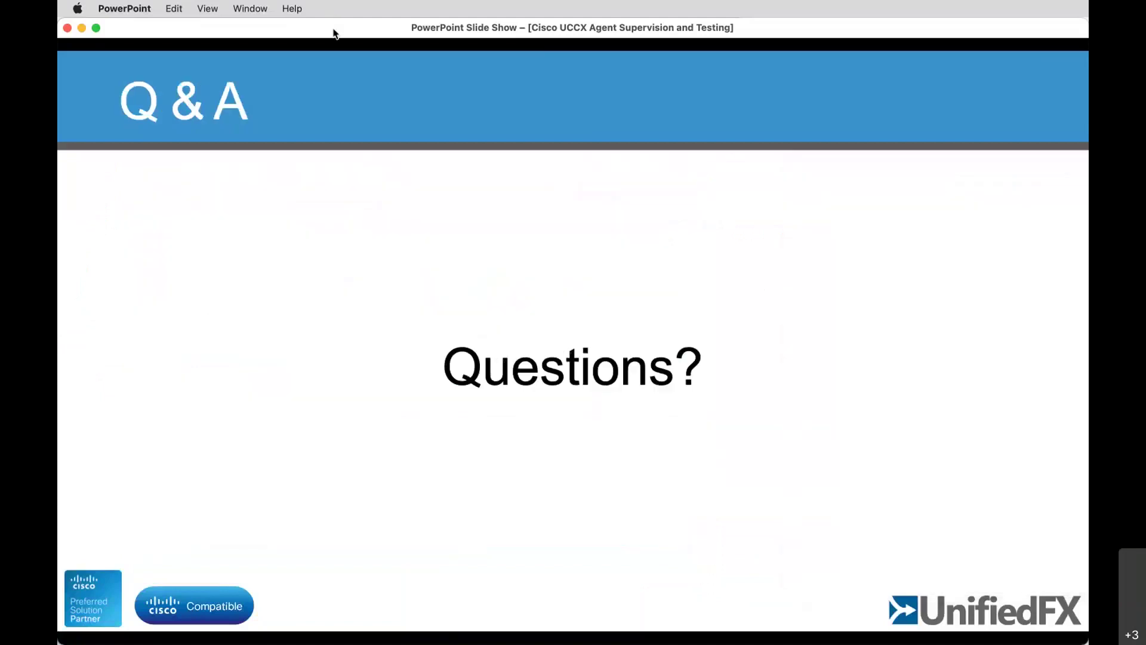